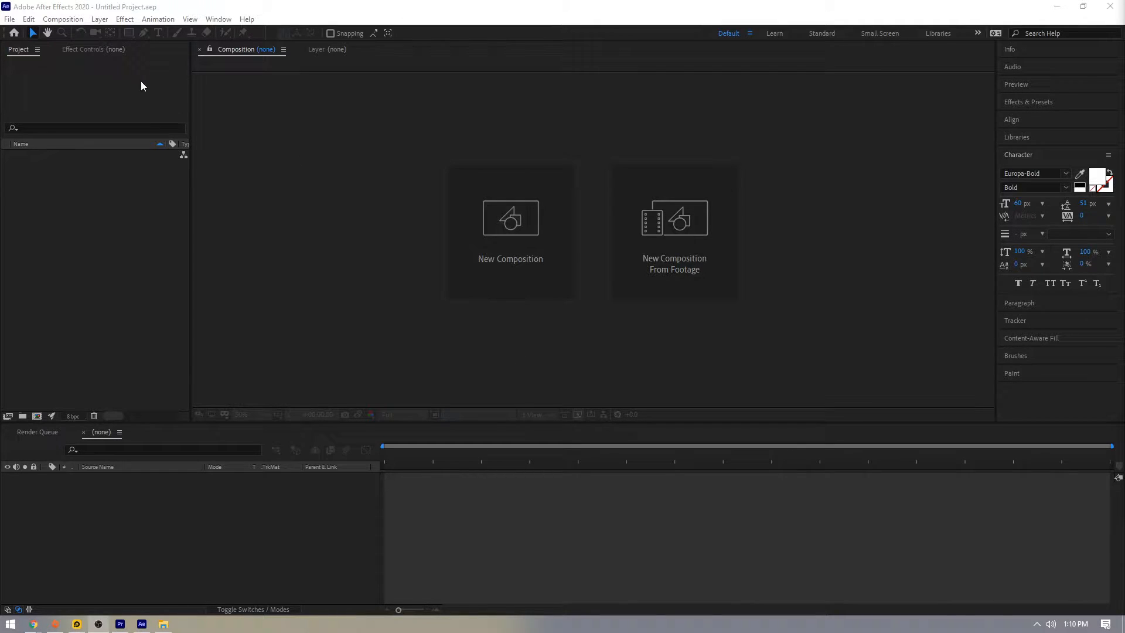
Start a new composition and name it Exercise 01.
left_click(62, 19)
left_click(64, 33)
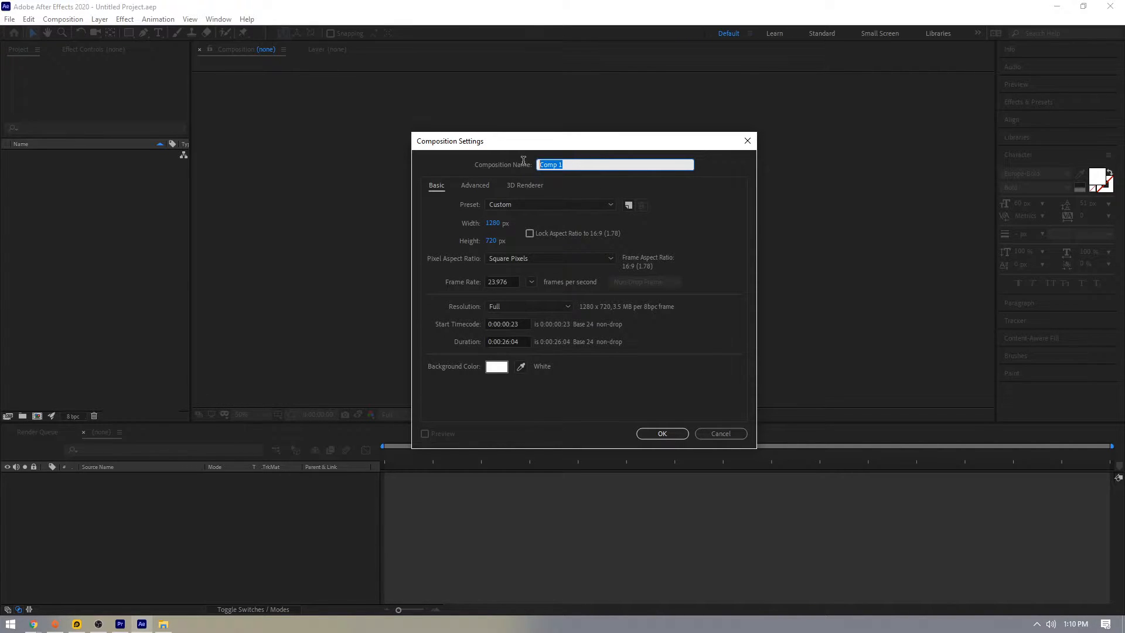
type("Exercise 01")
left_click(552, 219)
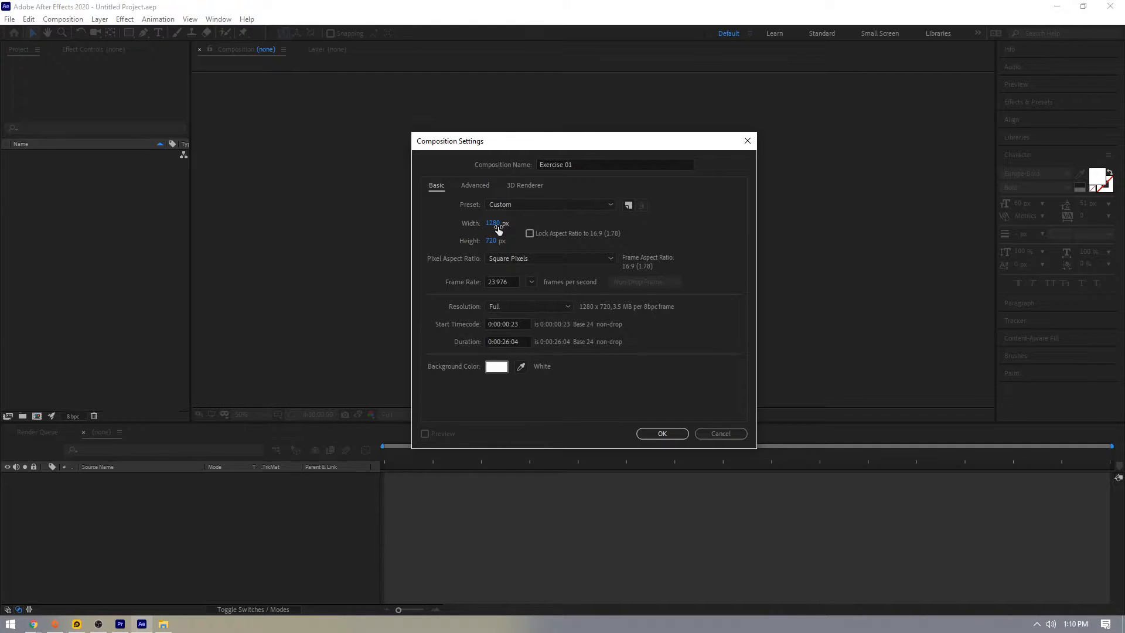
Set the composition size to 1920 x 1080 px.
left_click(498, 225)
type("1920")
key("Tab")
type("120")
key("BackSpace")
key("BackSpace")
type("080")
key("Return")
Set the composition width to 1280 px locked to 16:9, with Square Pixels and a frame rate of 24.
left_click(494, 223)
type("1280")
left_click(501, 257)
left_click(527, 272)
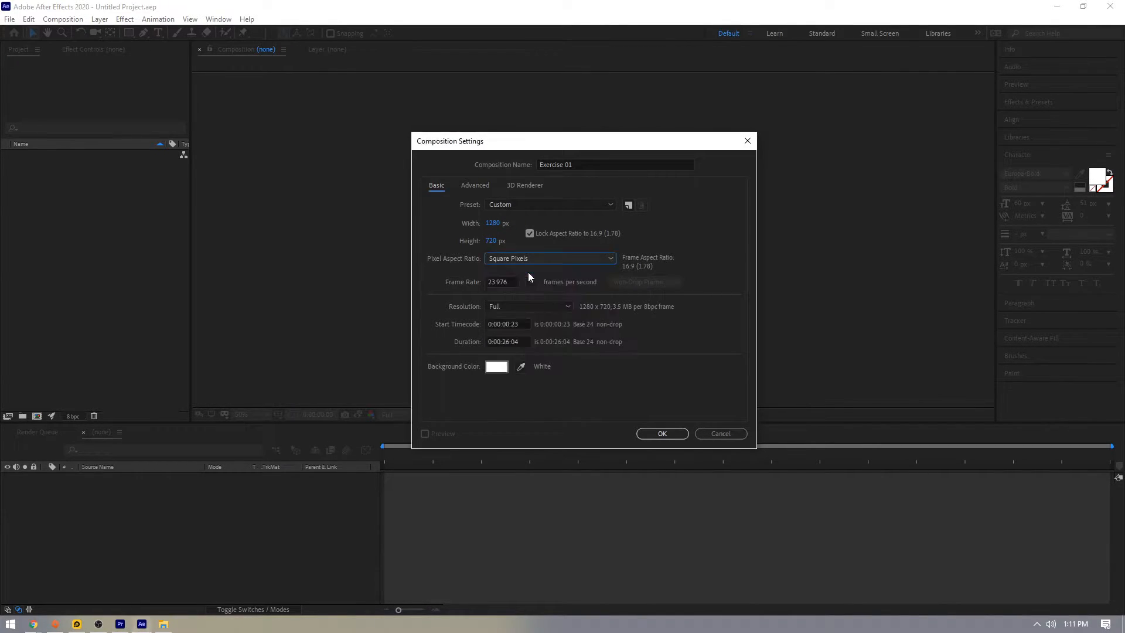
left_click(516, 281)
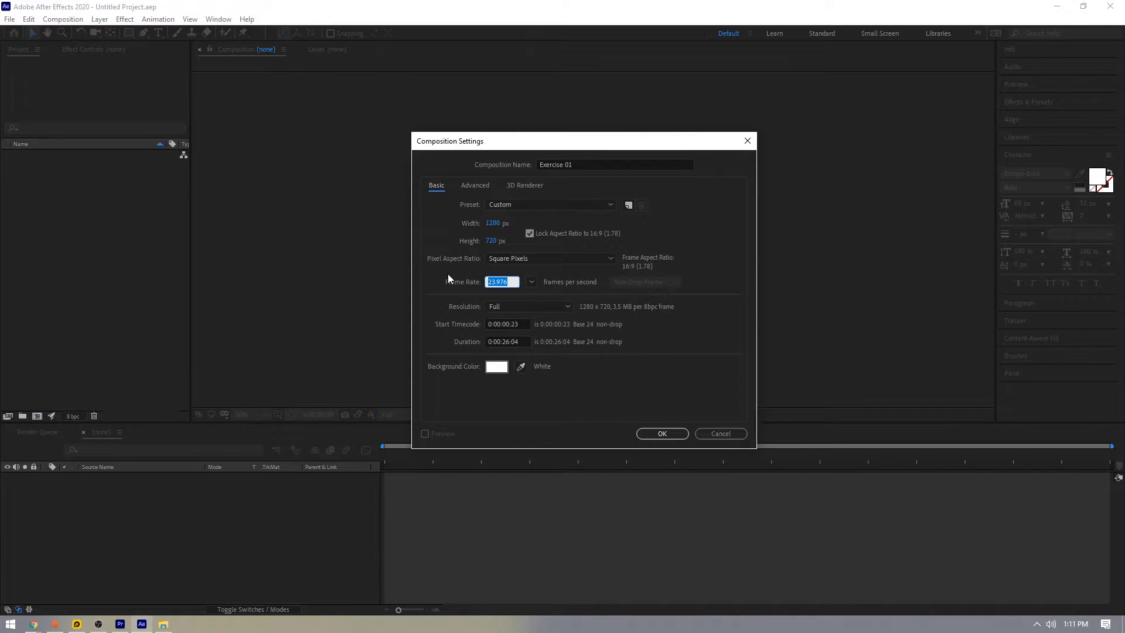
type("24")
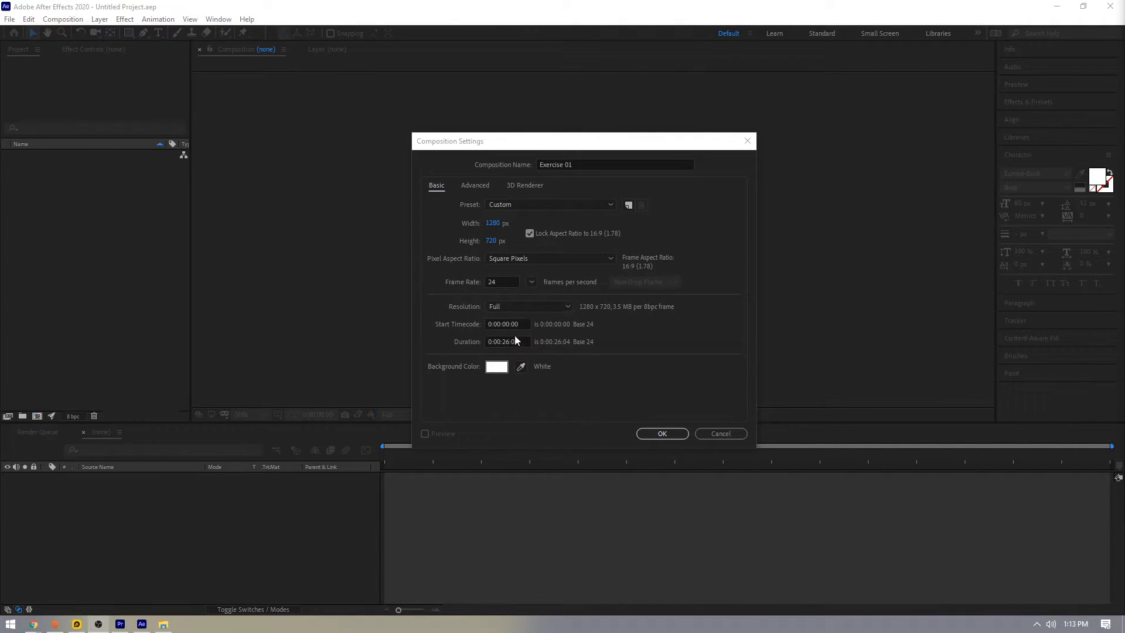
Try values of 24 and 60 in the composition's start timecode.
left_click(464, 342)
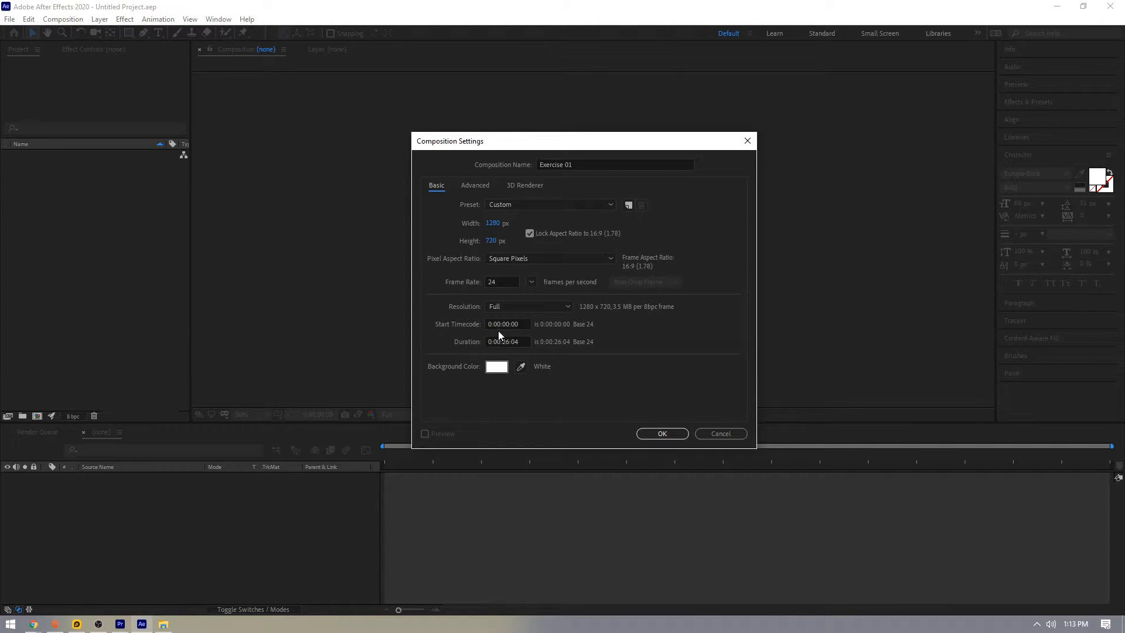
left_click_drag(511, 324, 530, 323)
type("24")
left_click(624, 340)
left_click_drag(502, 324, 510, 324)
type("60")
left_click(593, 336)
left_click_drag(493, 324, 499, 324)
type("60")
left_click(584, 338)
Reset the composition's start timecode to 0.
mouse_move(493, 324)
left_mouse_down()
mouse_move(526, 324)
mouse_move(501, 324)
left_mouse_up()
left_click(531, 325)
left_click(487, 326)
type("0")
left_click(577, 337)
Set the composition's duration to 15 seconds (0:00:15:00).
double_click(503, 341)
type("15")
double_click(514, 341)
double_click(499, 341)
double_click(508, 341)
key("Tab")
Choose a red background color for the composition and create it.
left_click(502, 369)
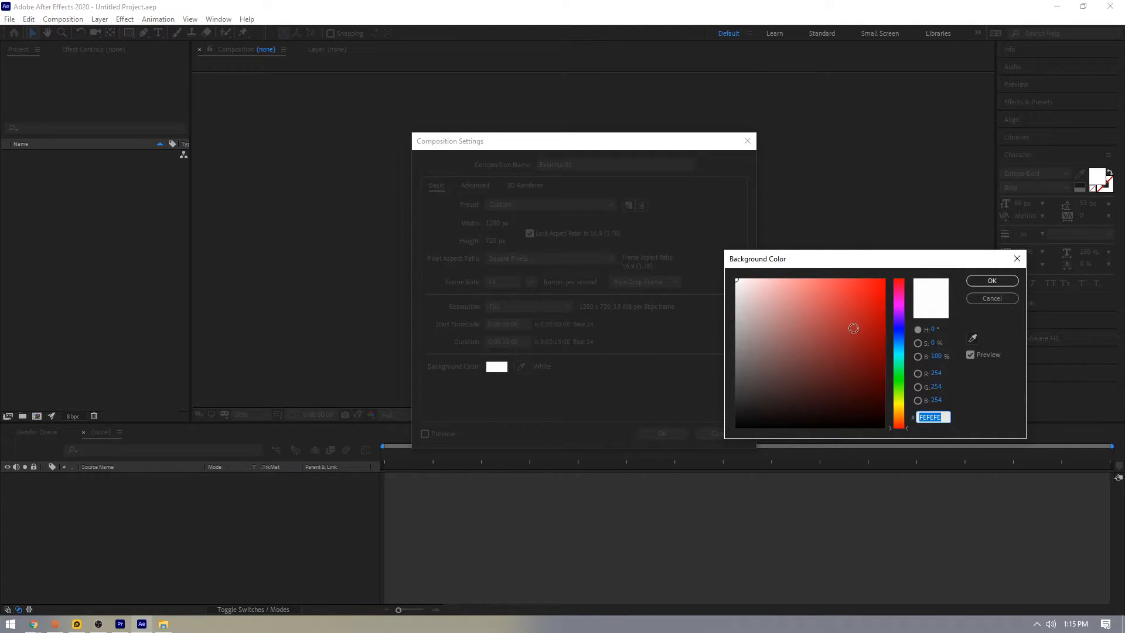
left_click(832, 339)
left_click_drag(832, 338, 837, 301)
mouse_move(902, 348)
left_mouse_down()
mouse_move(904, 322)
mouse_move(902, 364)
mouse_move(902, 346)
left_mouse_up()
mouse_move(813, 327)
left_mouse_down()
mouse_move(789, 316)
mouse_move(834, 325)
left_mouse_up()
mouse_move(898, 343)
left_mouse_down()
mouse_move(899, 285)
mouse_move(868, 300)
left_mouse_up()
left_click(990, 281)
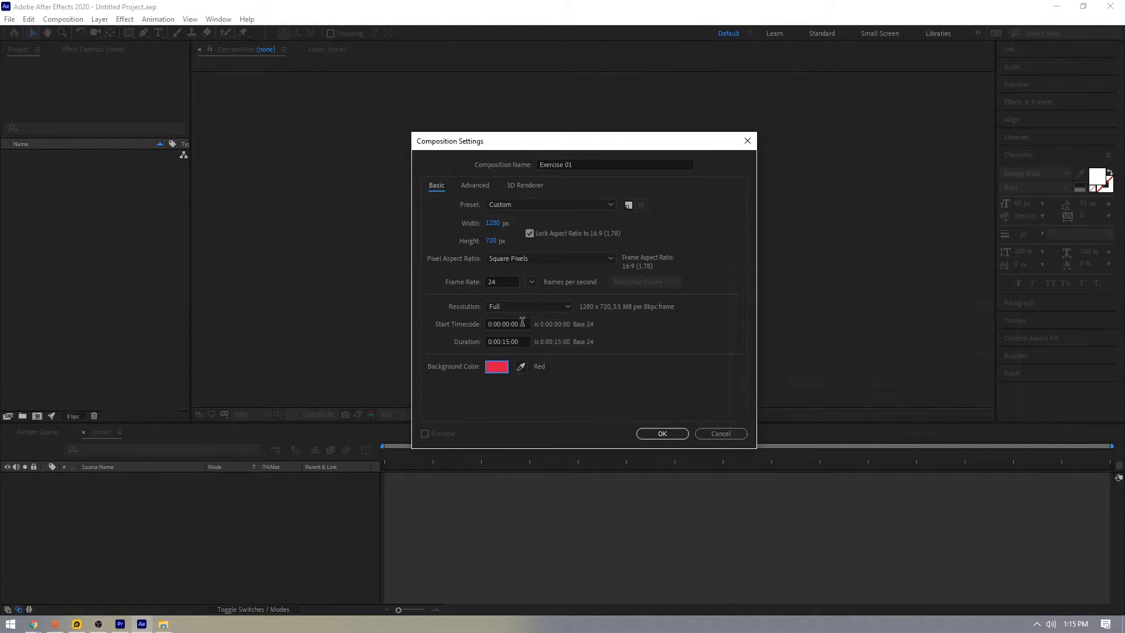
left_click(664, 435)
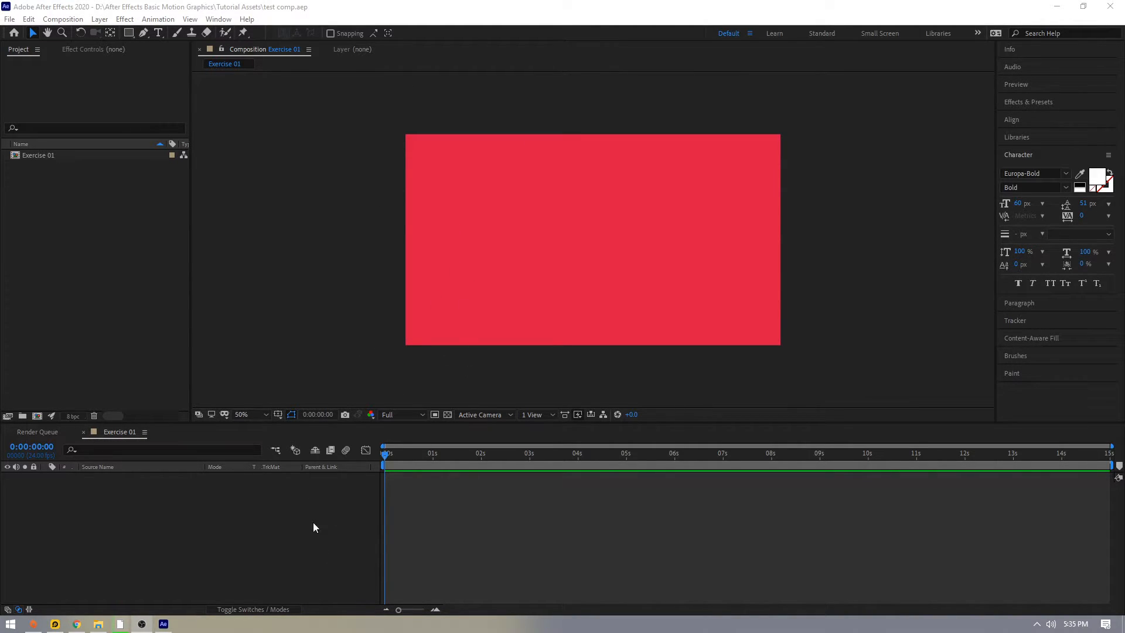
Move the current time to 0:00:01:00 and return it to the start of the timeline.
left_click_drag(387, 453, 434, 495)
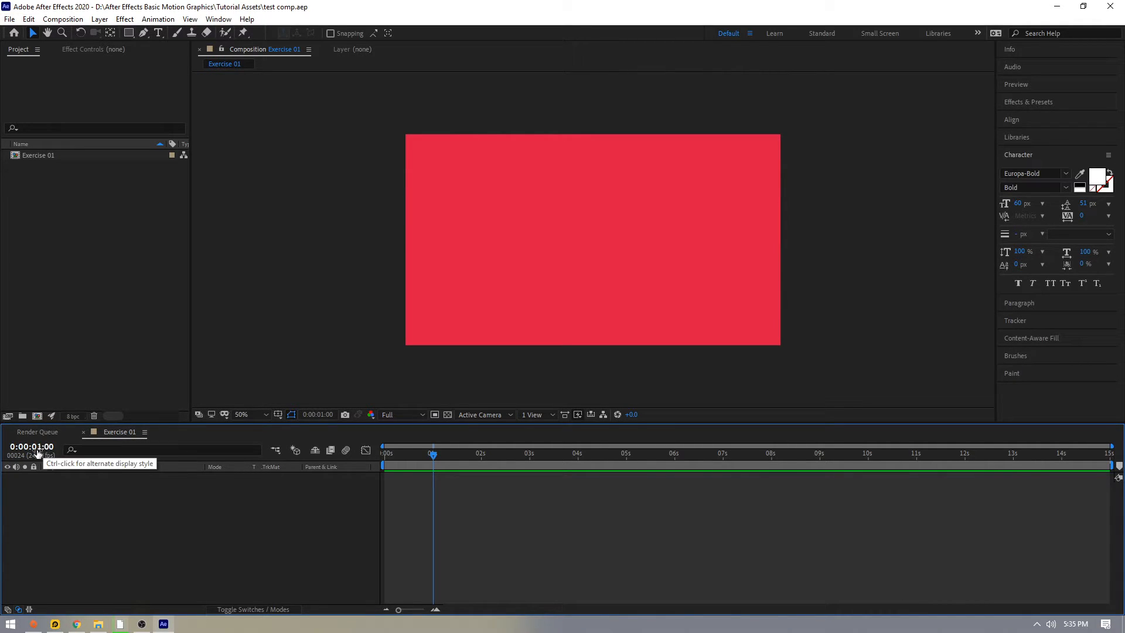
key("Home")
Widen the Project panel slightly and check the details of the Exercise 01 composition.
mouse_move(192, 228)
left_mouse_down()
mouse_move(224, 229)
mouse_move(211, 232)
left_mouse_up()
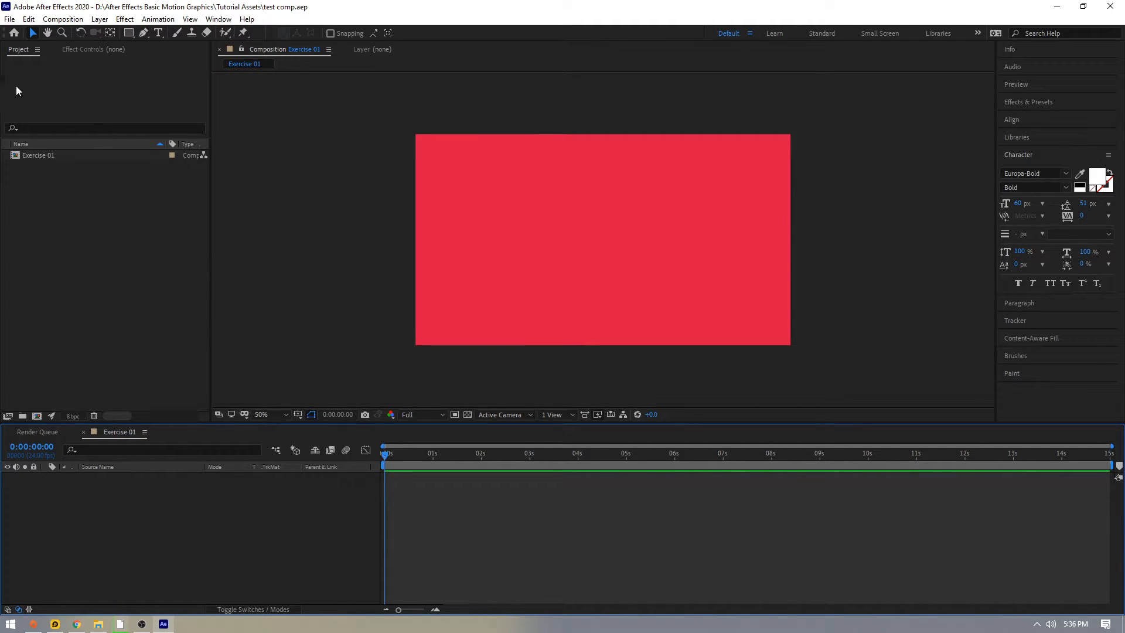
left_click(47, 157)
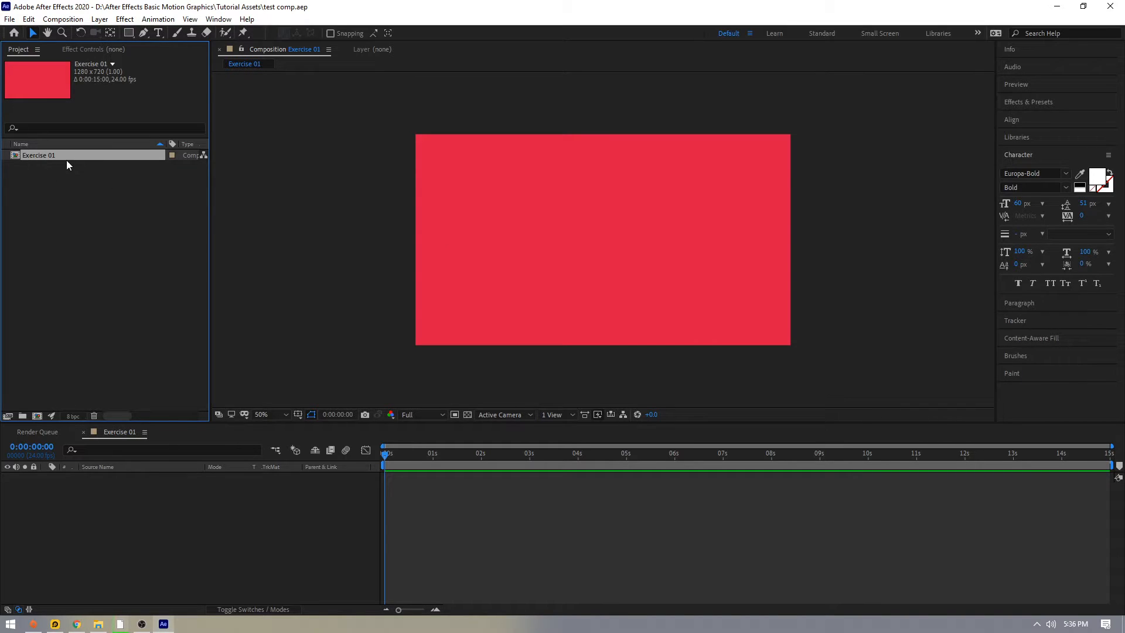
left_click(52, 182)
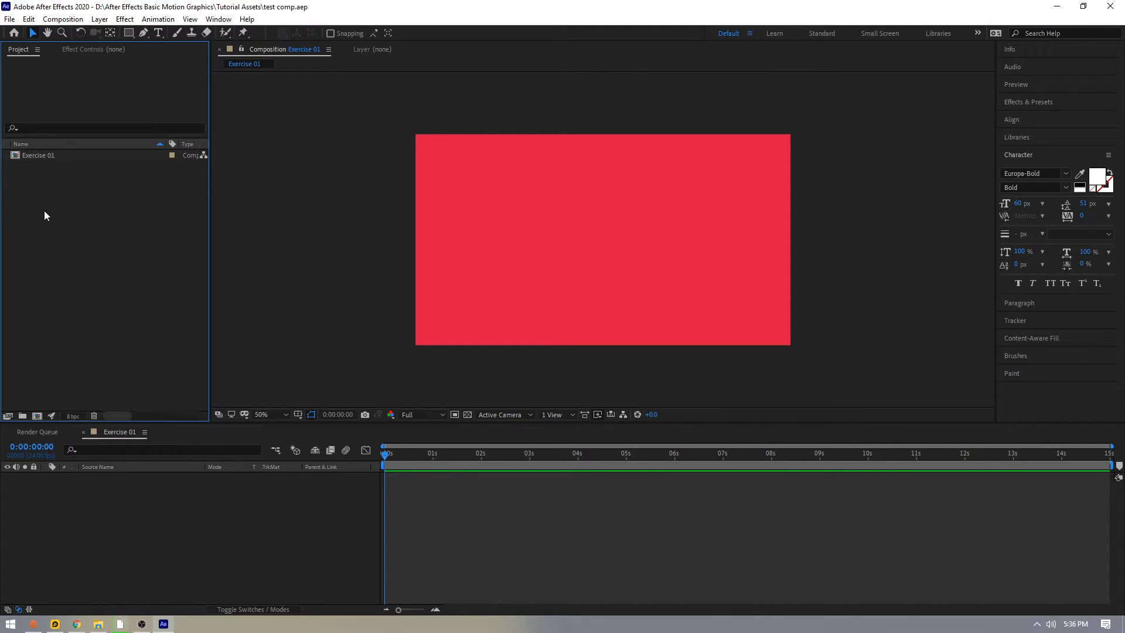
left_click(10, 19)
mouse_move(103, 184)
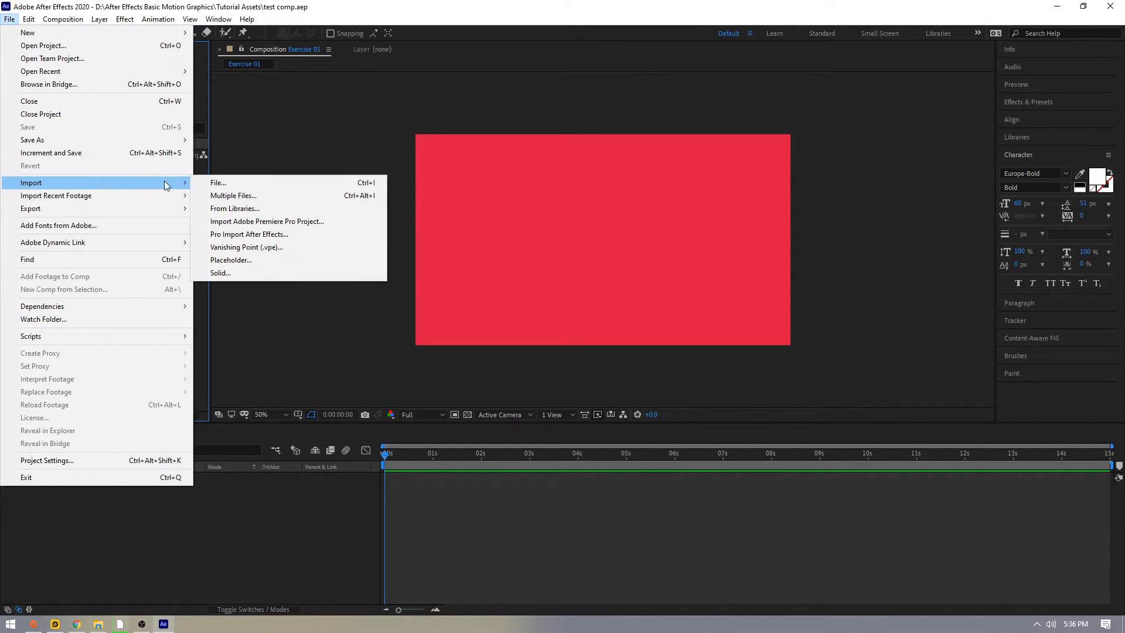
left_click(223, 182)
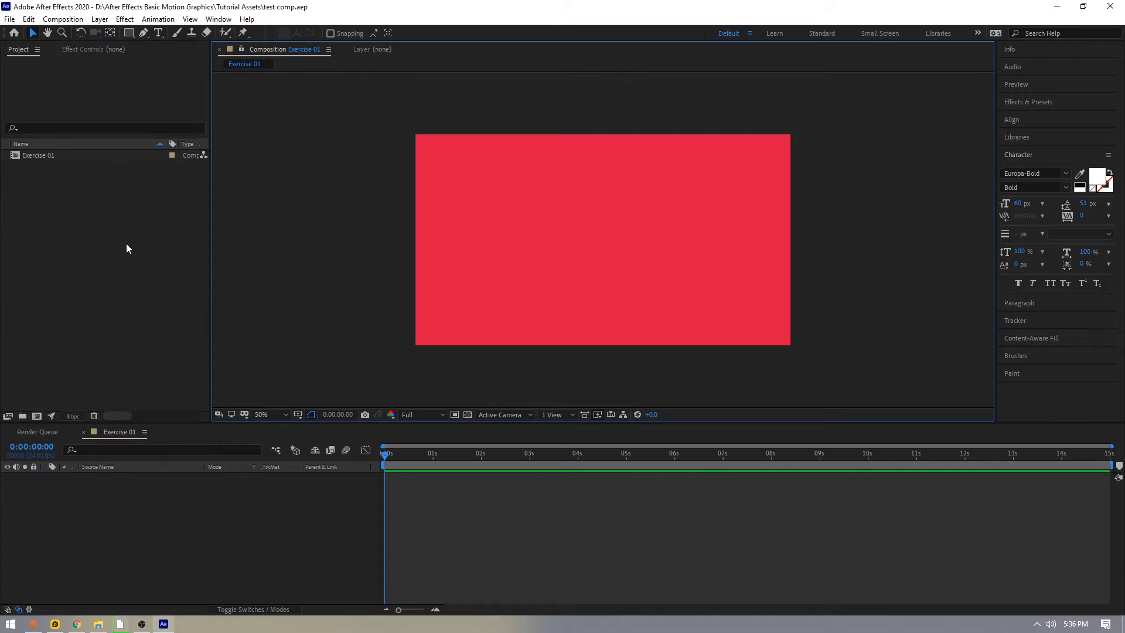
left_click(84, 210)
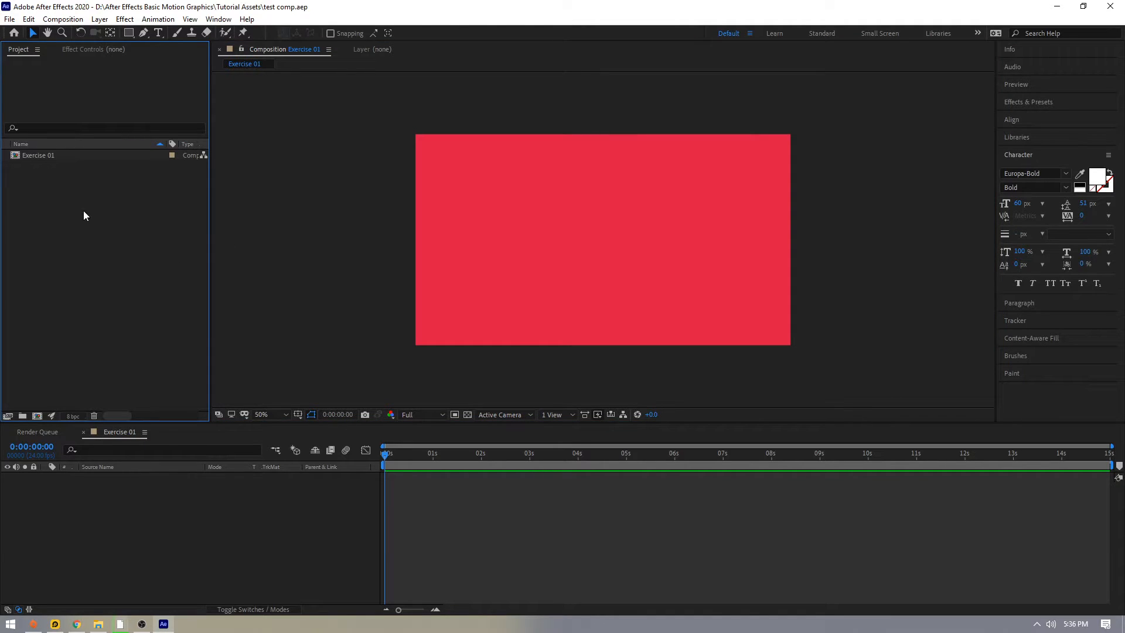
Import the single image pencil0199 from the Importing files folder inside Tutorial Assets as footage.
double_click(113, 237)
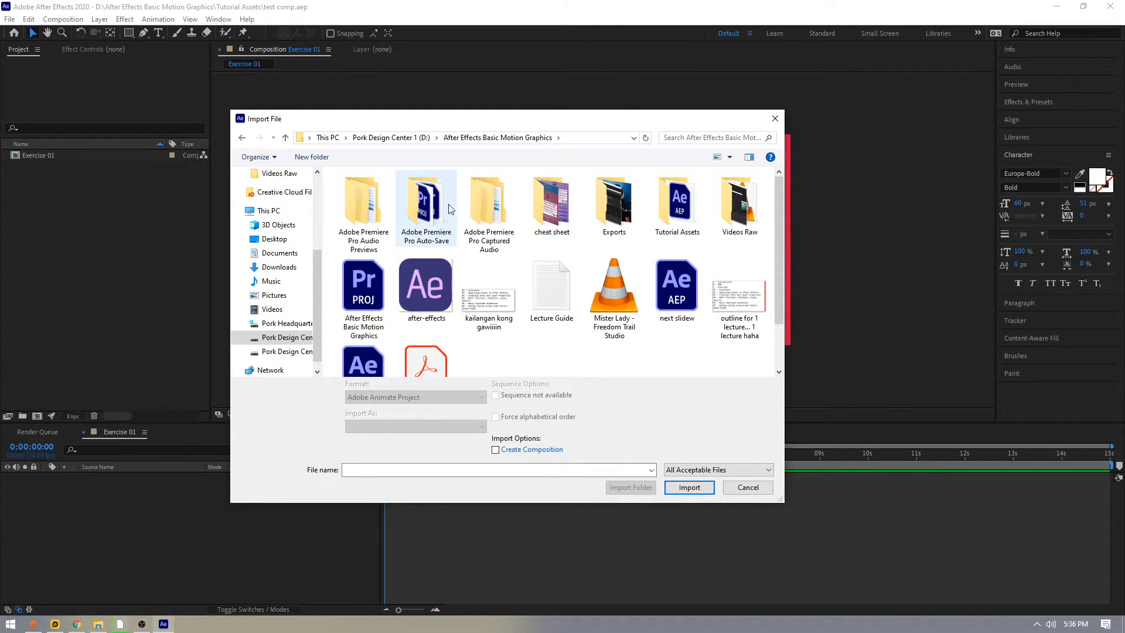
double_click(683, 221)
double_click(387, 192)
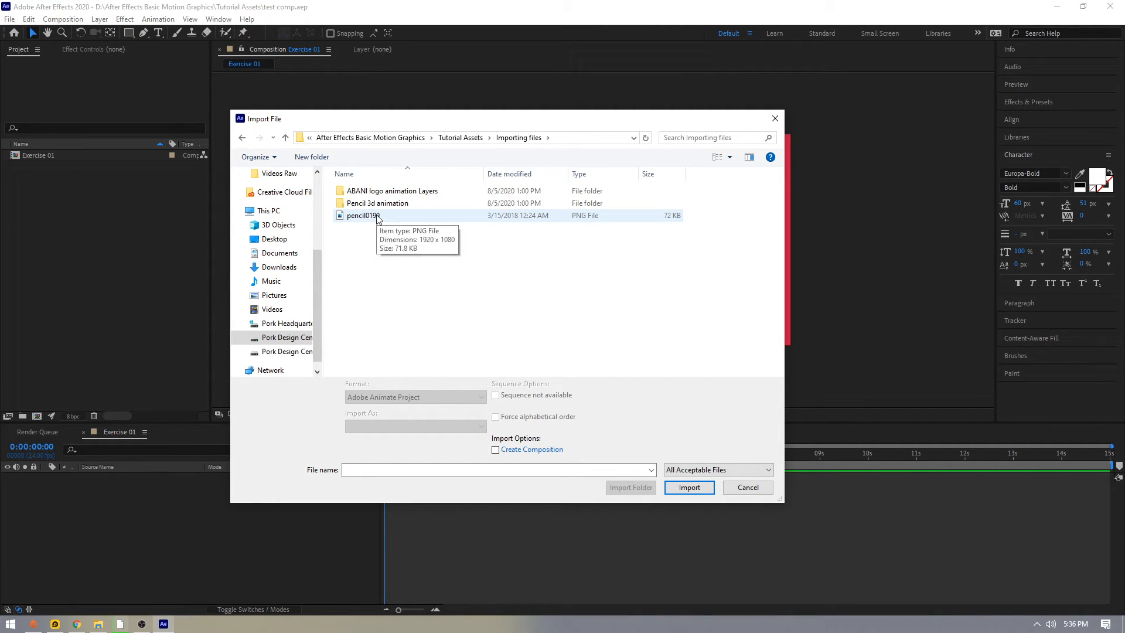
left_click(378, 216)
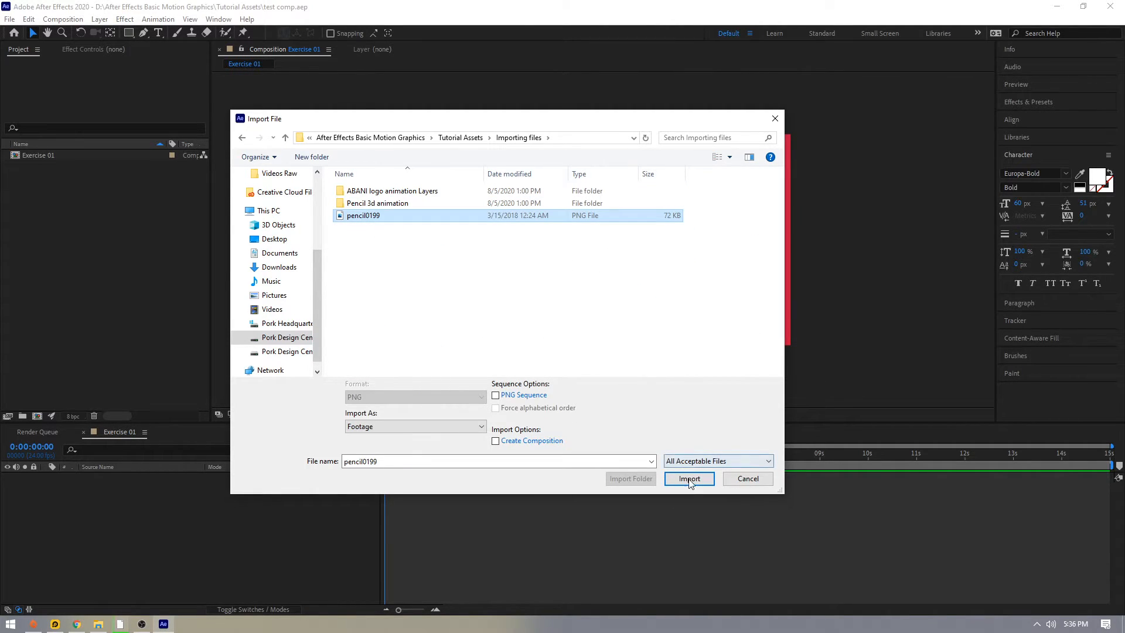
left_click(689, 479)
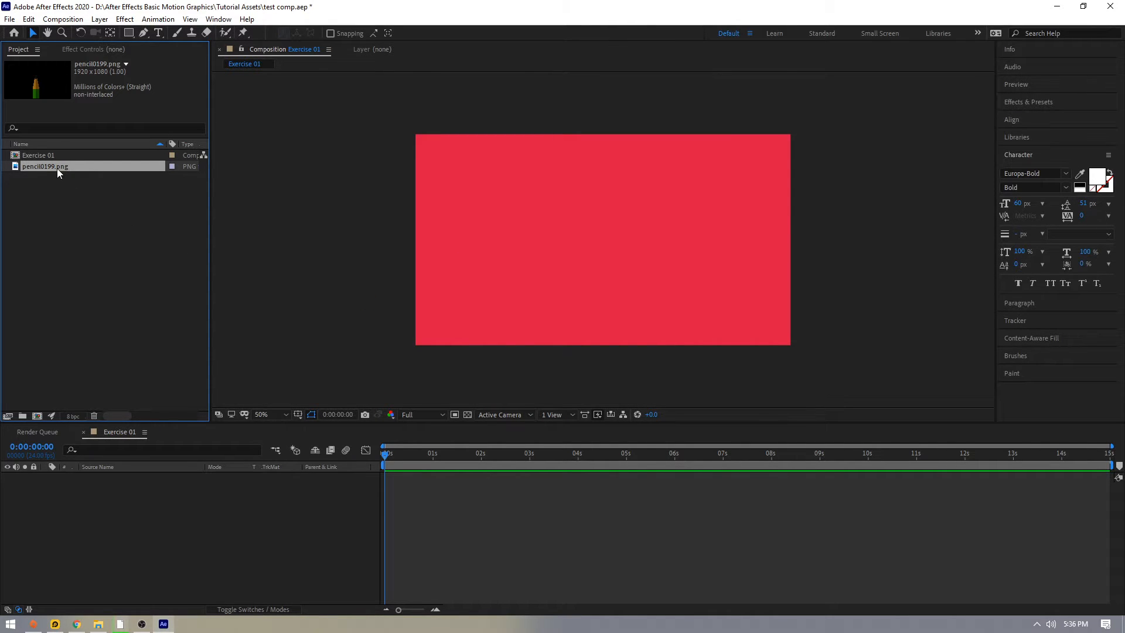
Examine the list of file formats that can be imported, without importing anything.
double_click(76, 248)
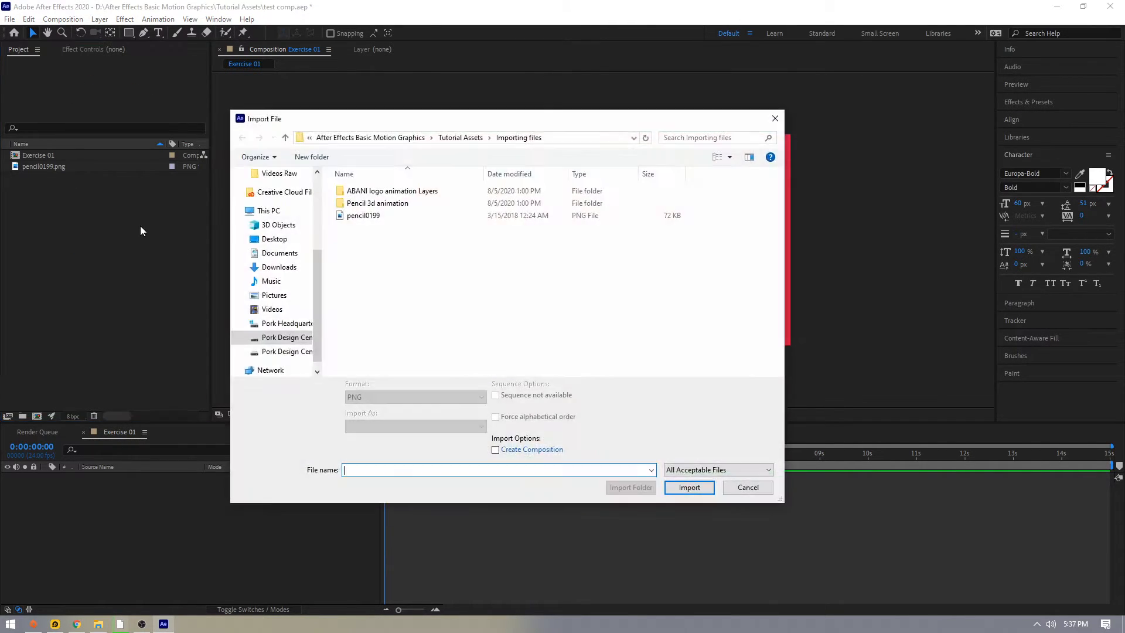
left_click(705, 470)
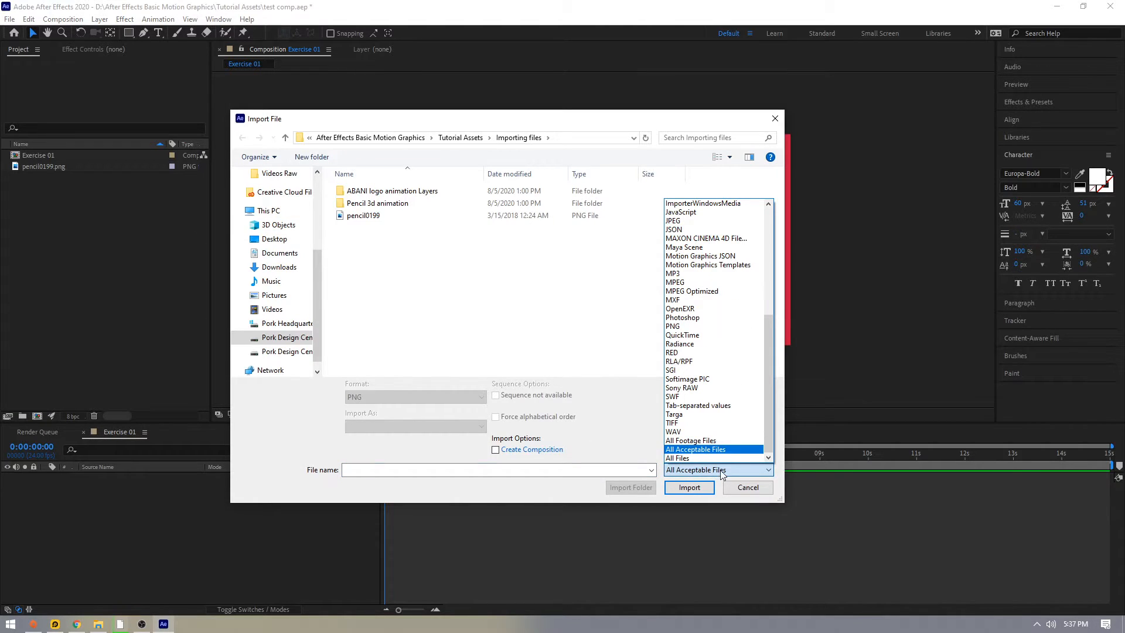
left_click_drag(770, 423, 776, 298)
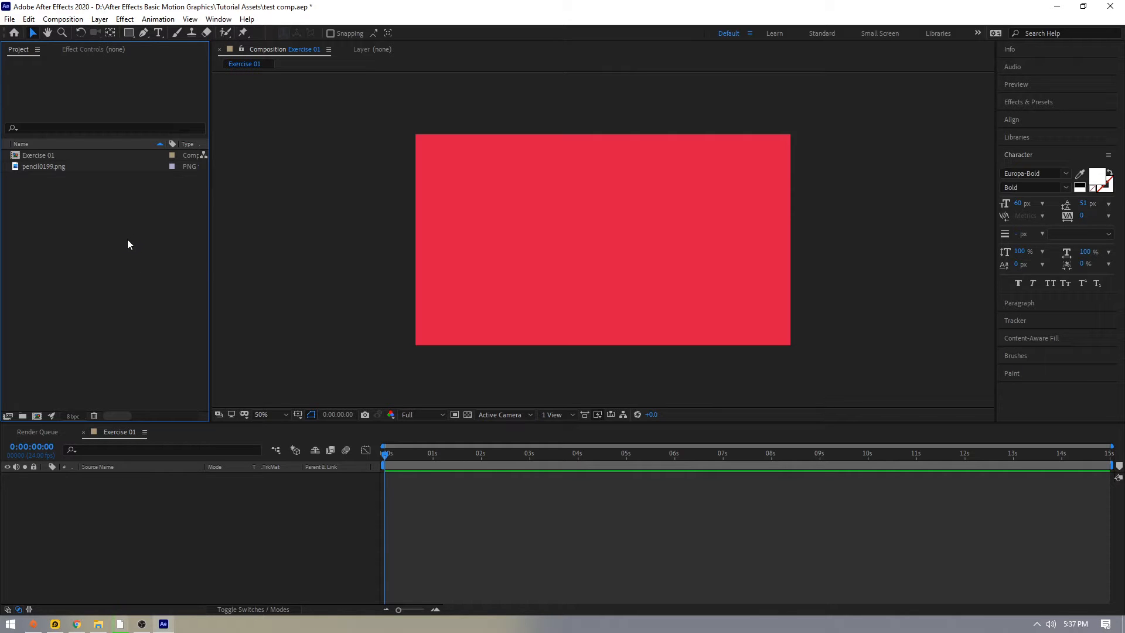
Import the Pencil 3d animation folder's images as a PNG sequence starting from pencil0000.
double_click(128, 245)
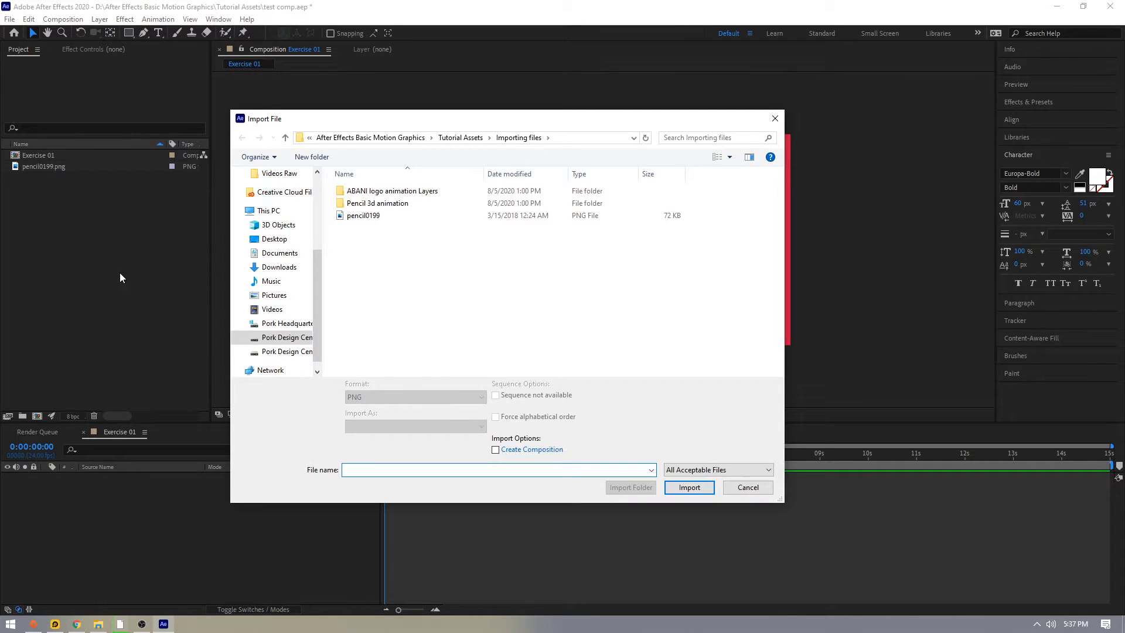
double_click(406, 202)
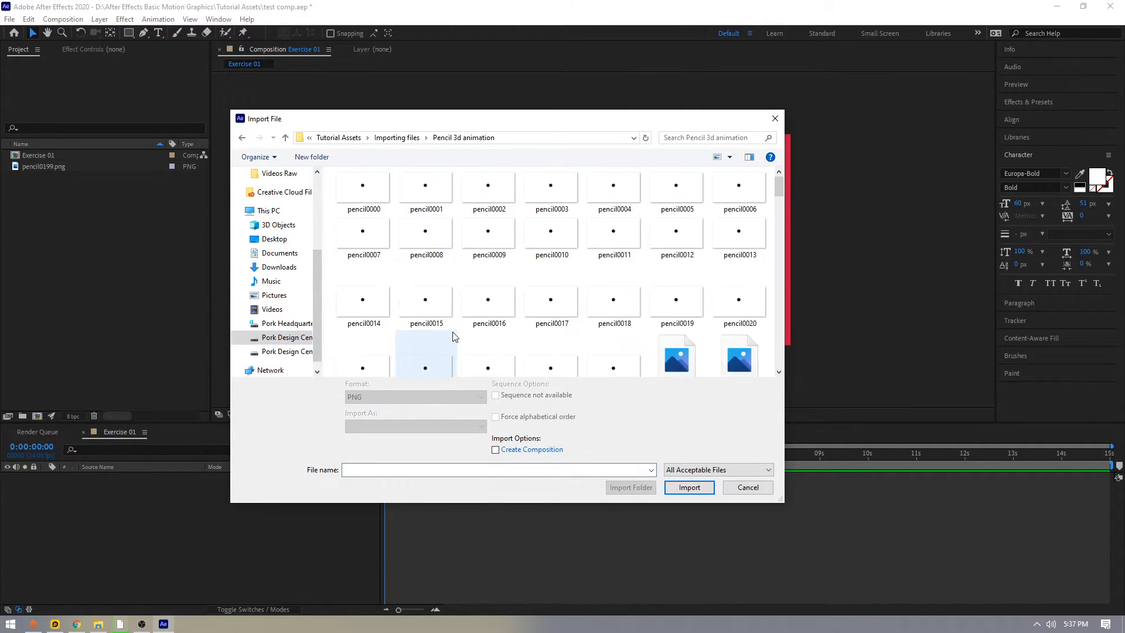
left_click(383, 192)
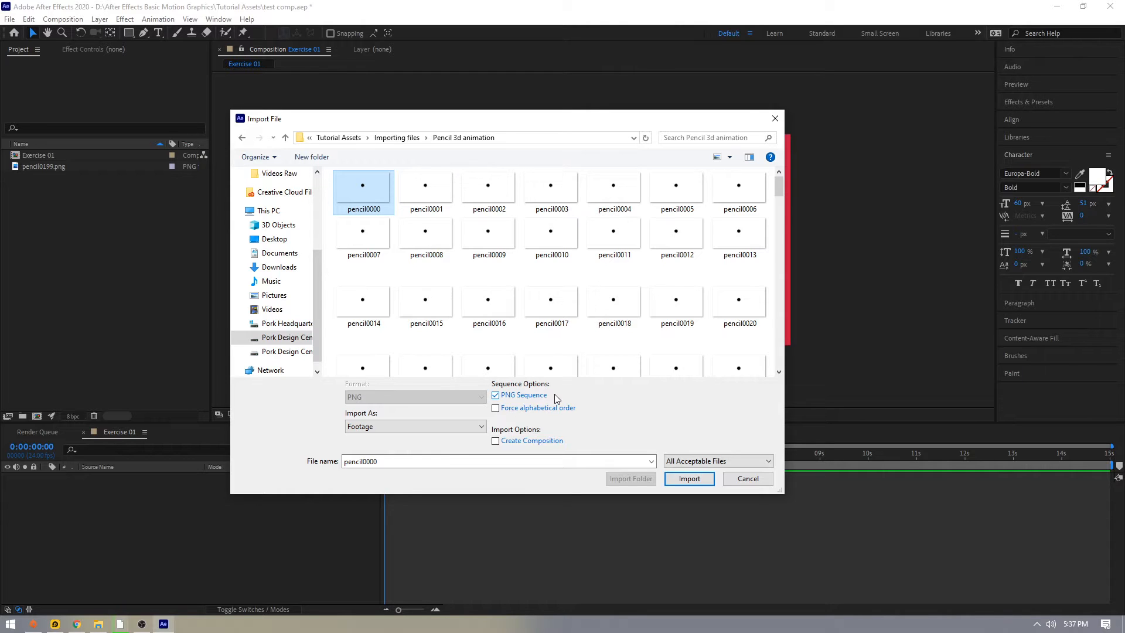
left_click(690, 478)
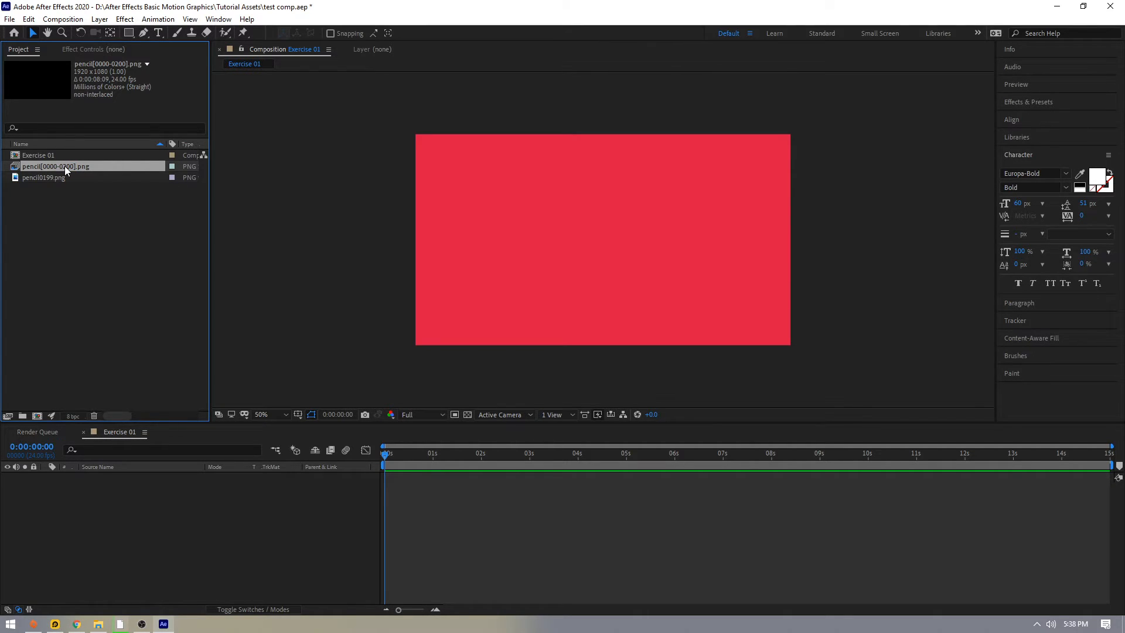
left_click(135, 263)
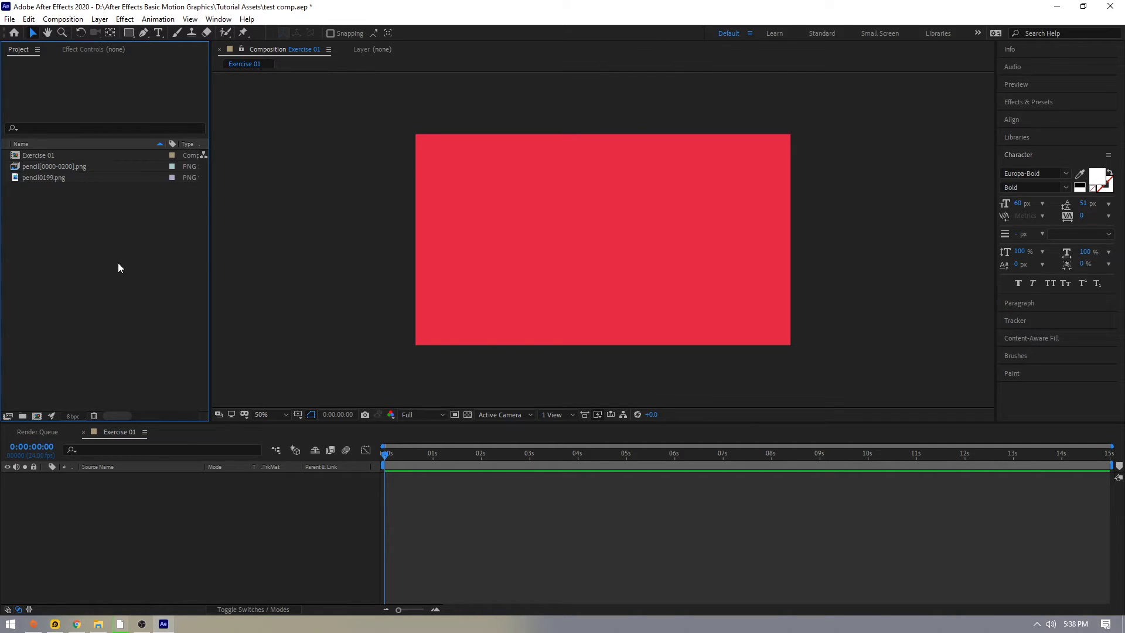
Add pencil0199.png and the pencil[0000-0200].png sequence to the Exercise 01 timeline and preview the animation's start.
left_click(56, 177)
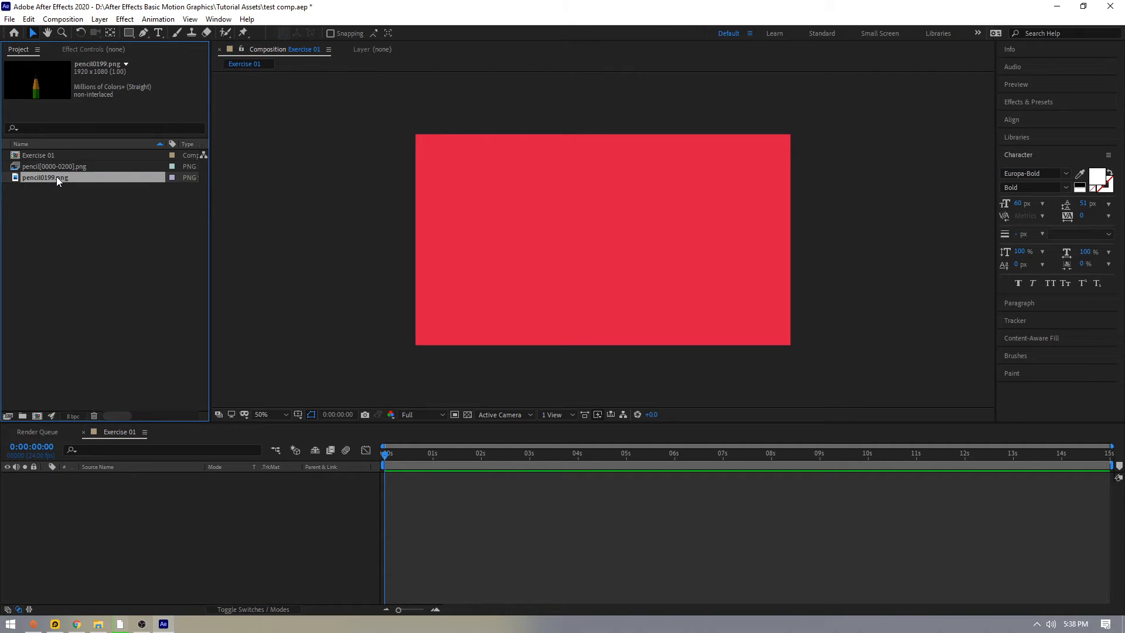
left_click_drag(58, 176, 88, 489)
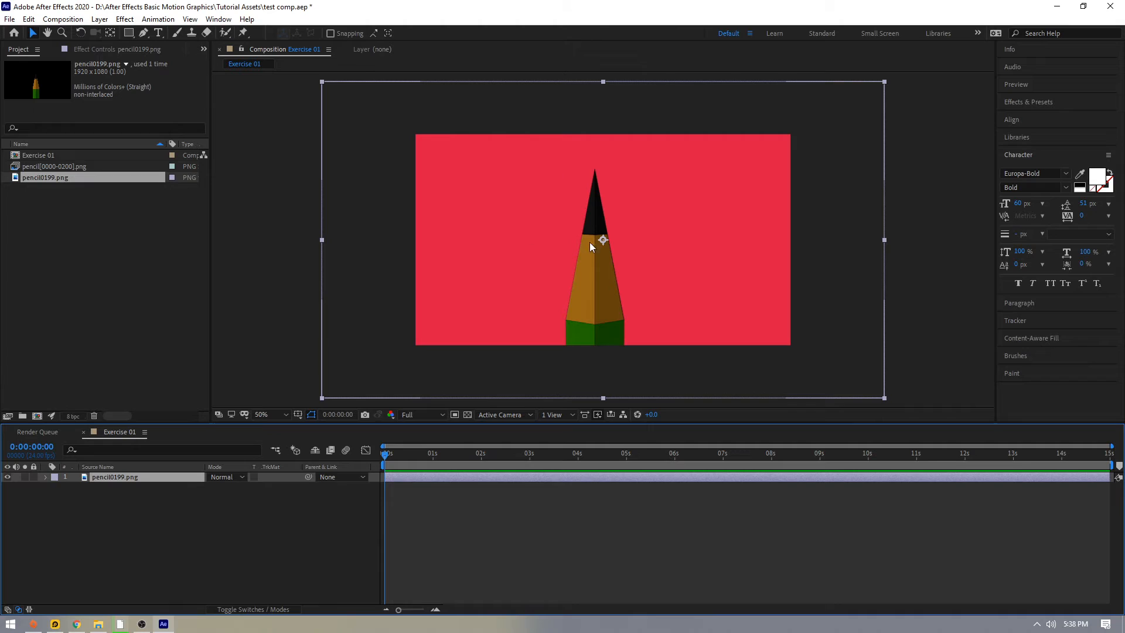
left_click(52, 167)
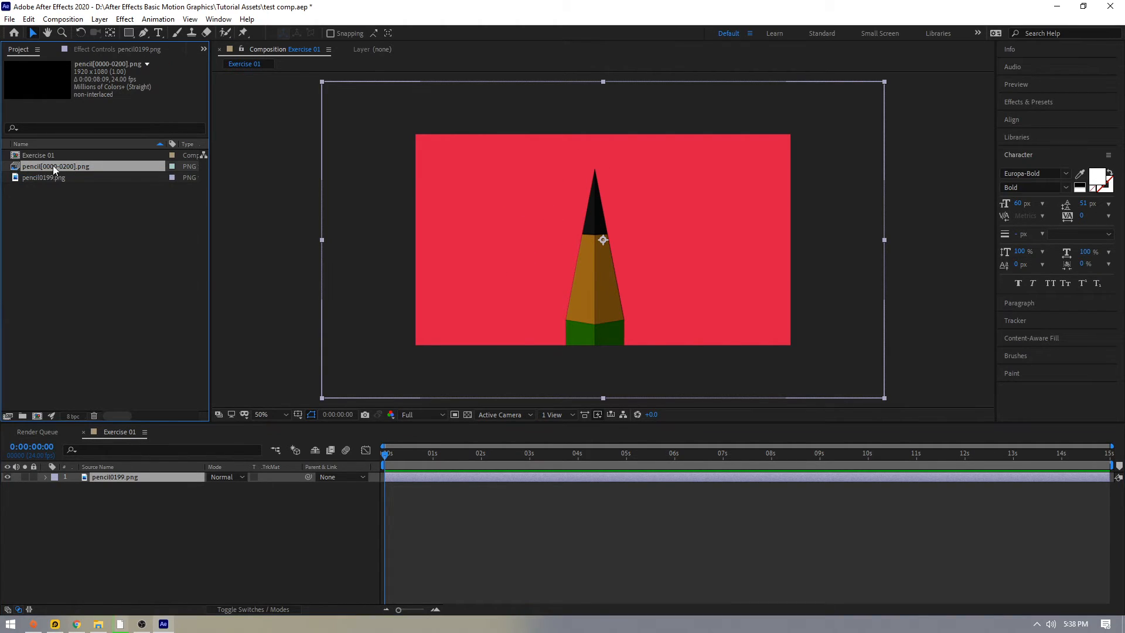
mouse_move(56, 165)
left_mouse_down()
mouse_move(143, 342)
mouse_move(163, 475)
left_mouse_up()
mouse_move(379, 458)
left_mouse_down()
mouse_move(709, 458)
mouse_move(404, 456)
left_mouse_up()
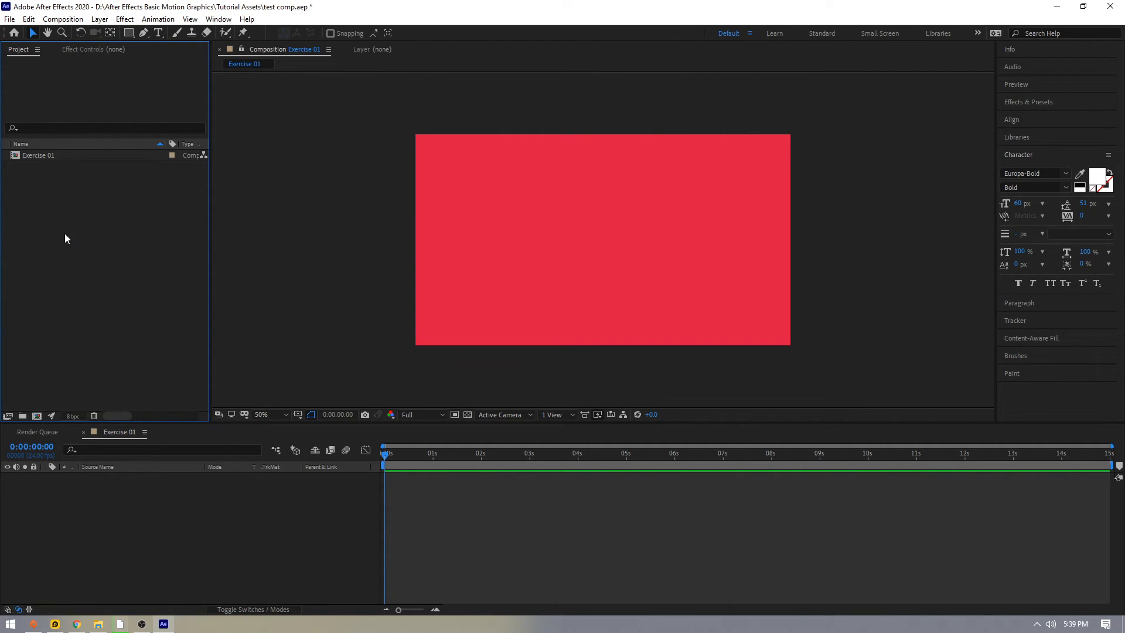
Choose the ABANI logo animation Illustrator file from the ABANI logo animation Layers folder for import.
double_click(75, 236)
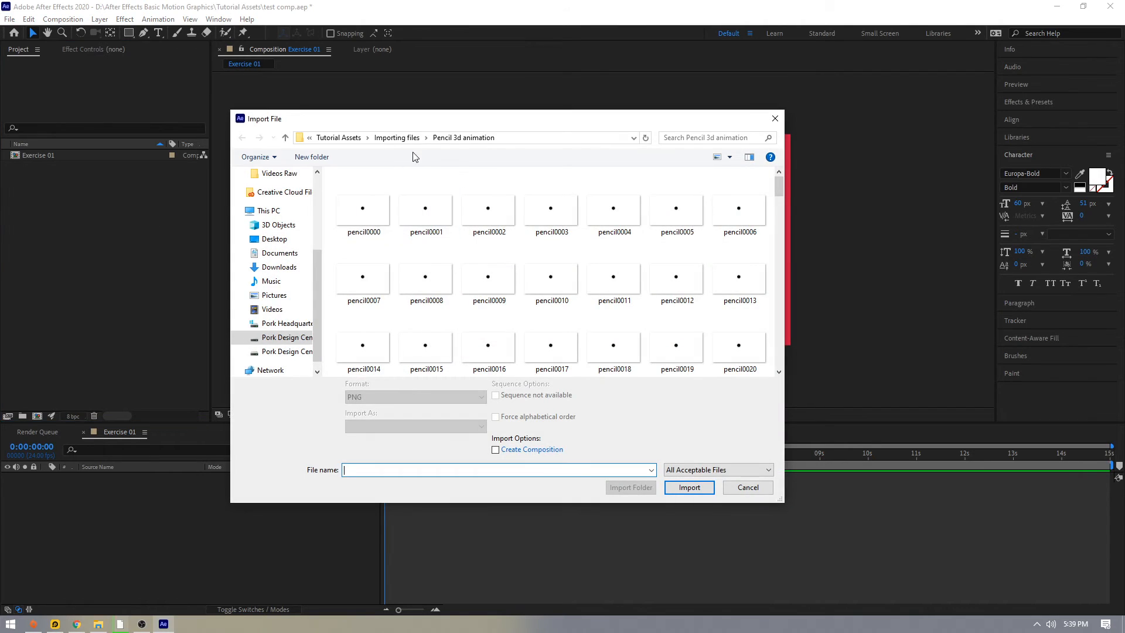
double_click(389, 191)
left_click(389, 194)
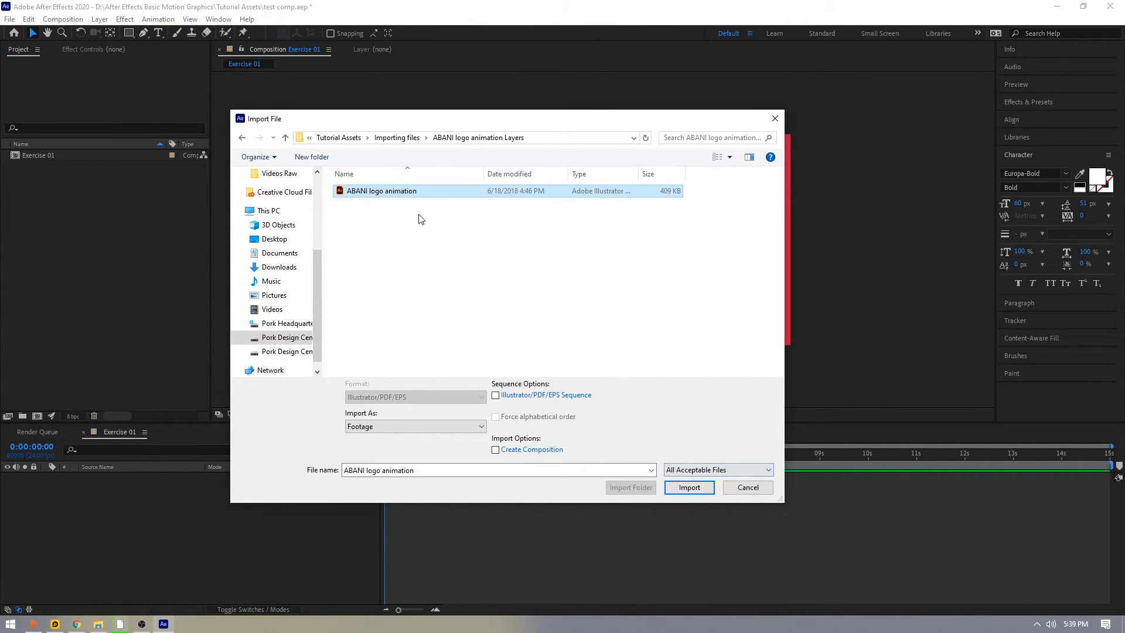
left_click(689, 486)
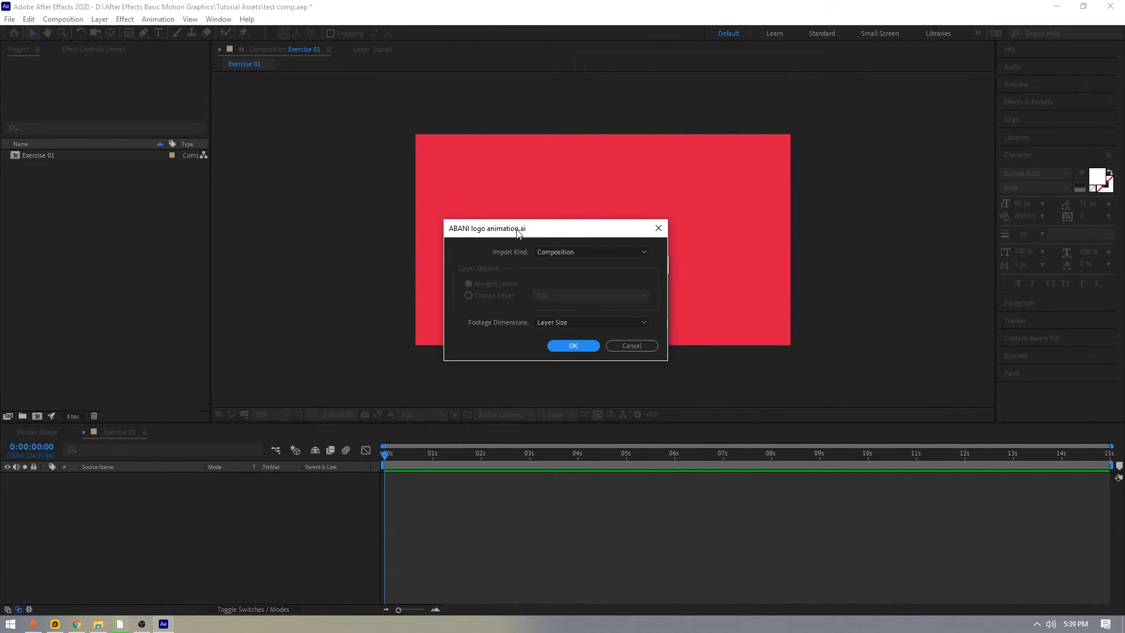
Try the Footage import kind with a single chosen layer and examine the Illustrator file's layer list, keeping box selected.
left_click(561, 253)
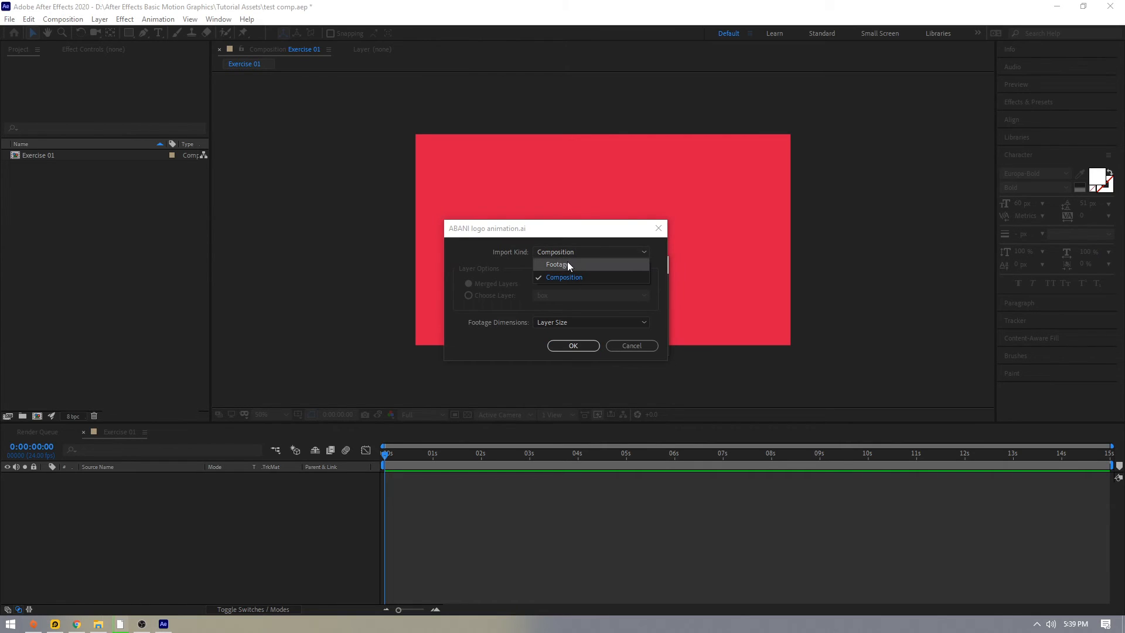
left_click(567, 261)
left_click(509, 295)
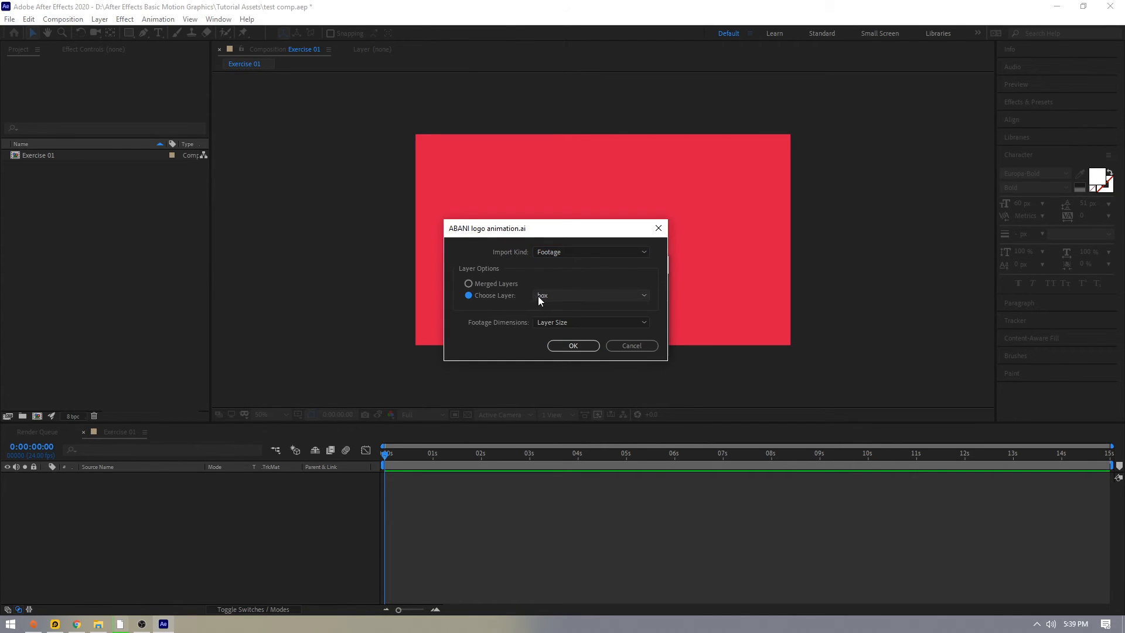
left_click(570, 298)
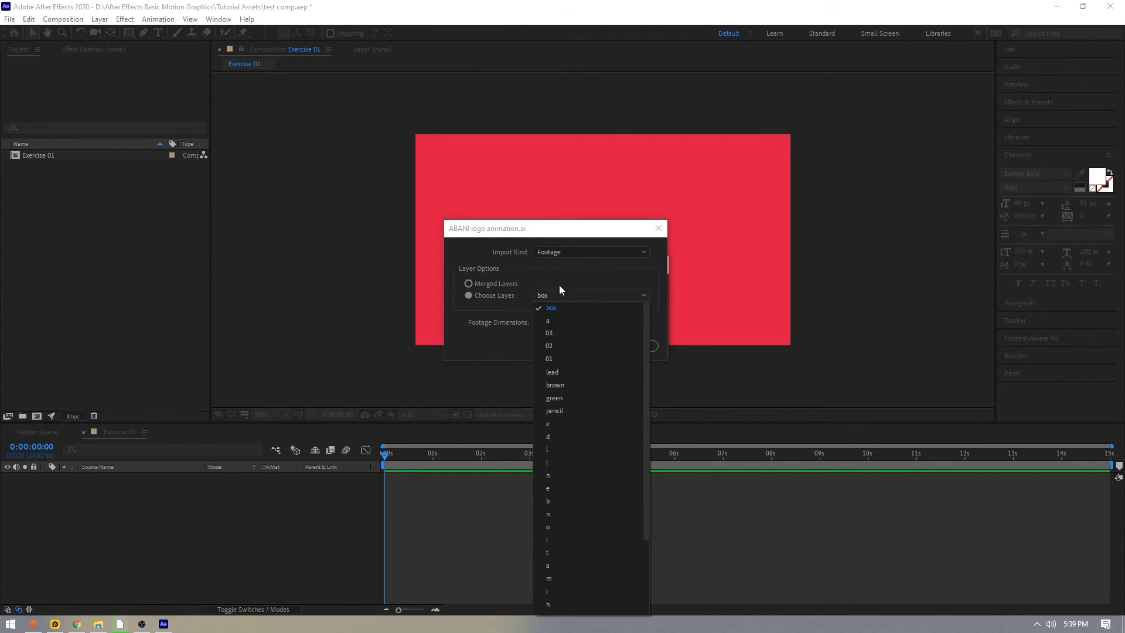
left_click(558, 292)
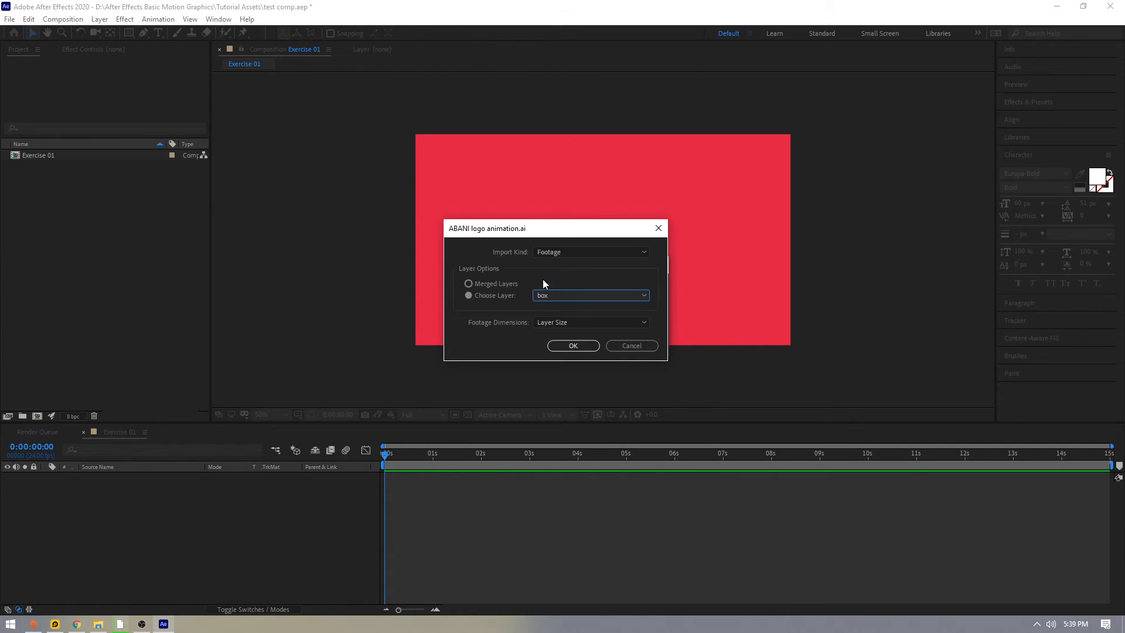
Import the Illustrator file as a Composition with footage dimensions at Layer Size, and open the ABANI logo animation composition to view its layers.
left_click(547, 251)
left_click(570, 277)
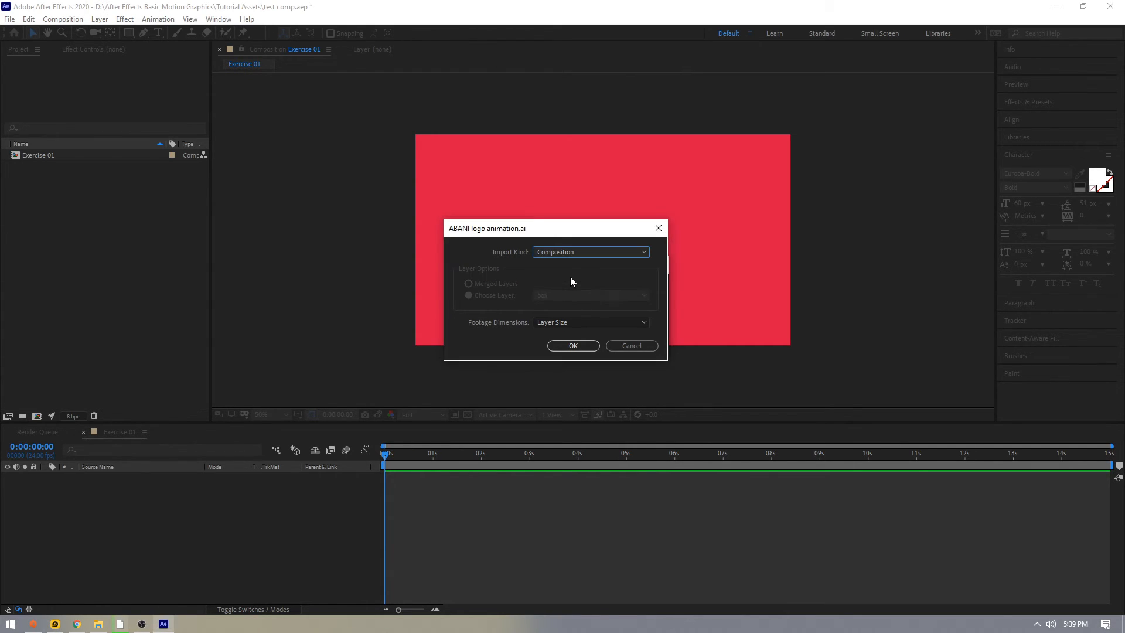
left_click(568, 324)
left_click(567, 335)
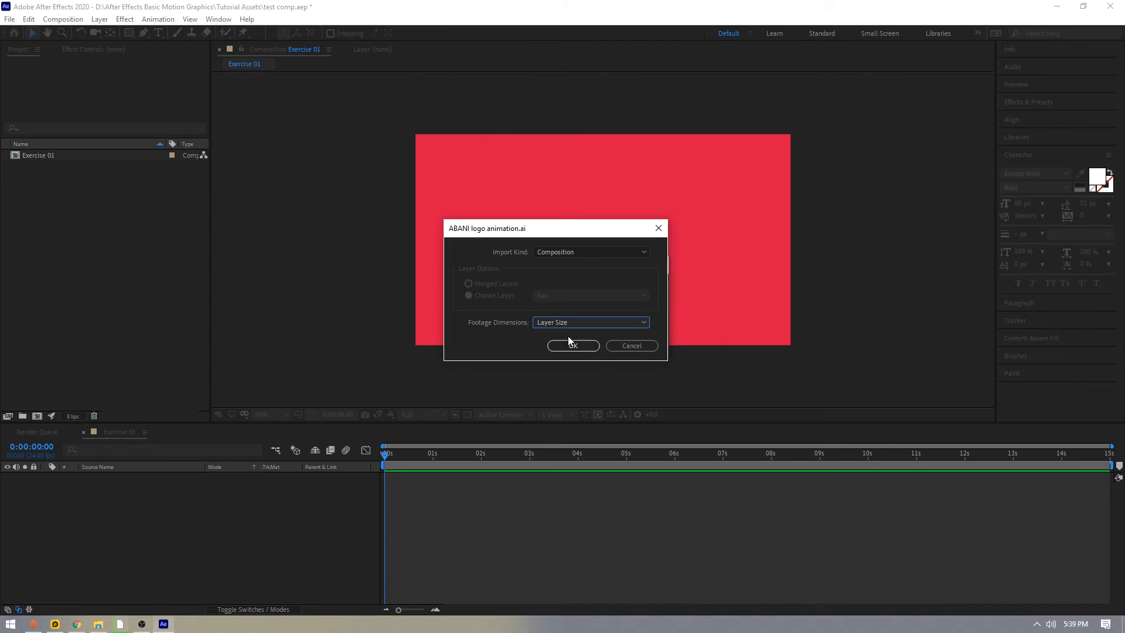
left_click(574, 346)
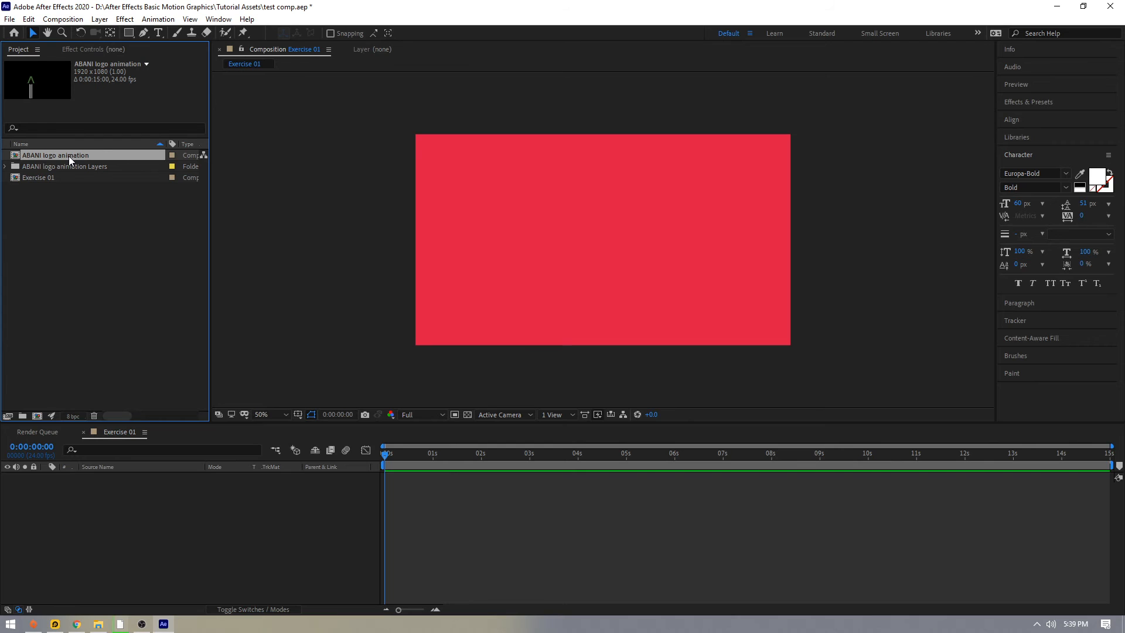
double_click(62, 154)
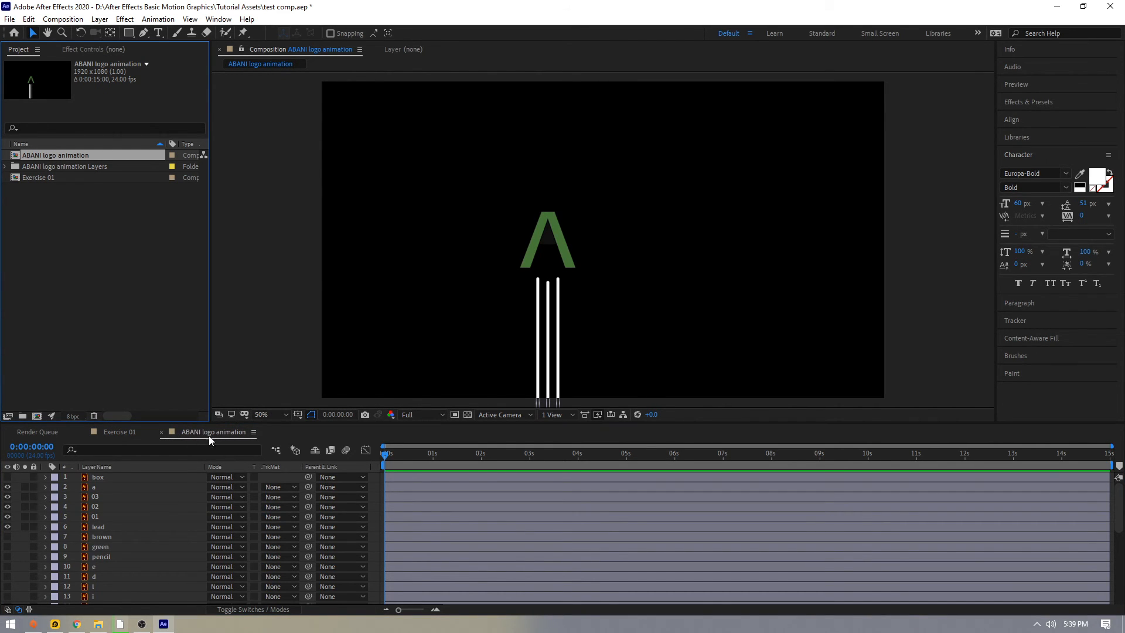
scroll(276, 522, "down", 6)
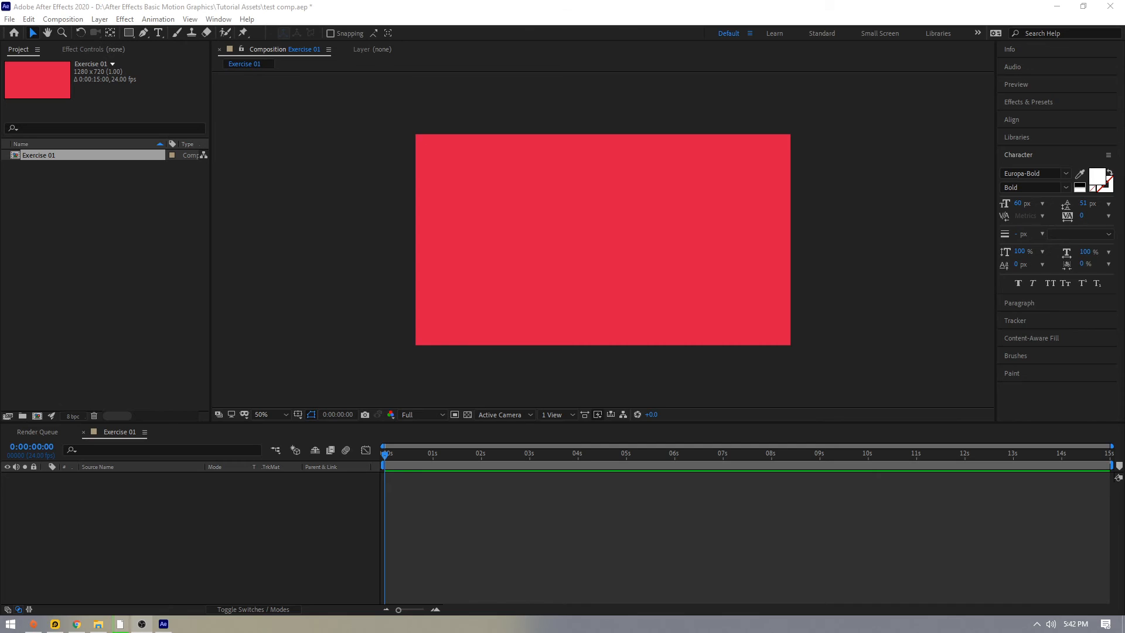
Zoom the Exercise 01 composition view out and in repeatedly, finishing at 50% magnification.
left_click(923, 274)
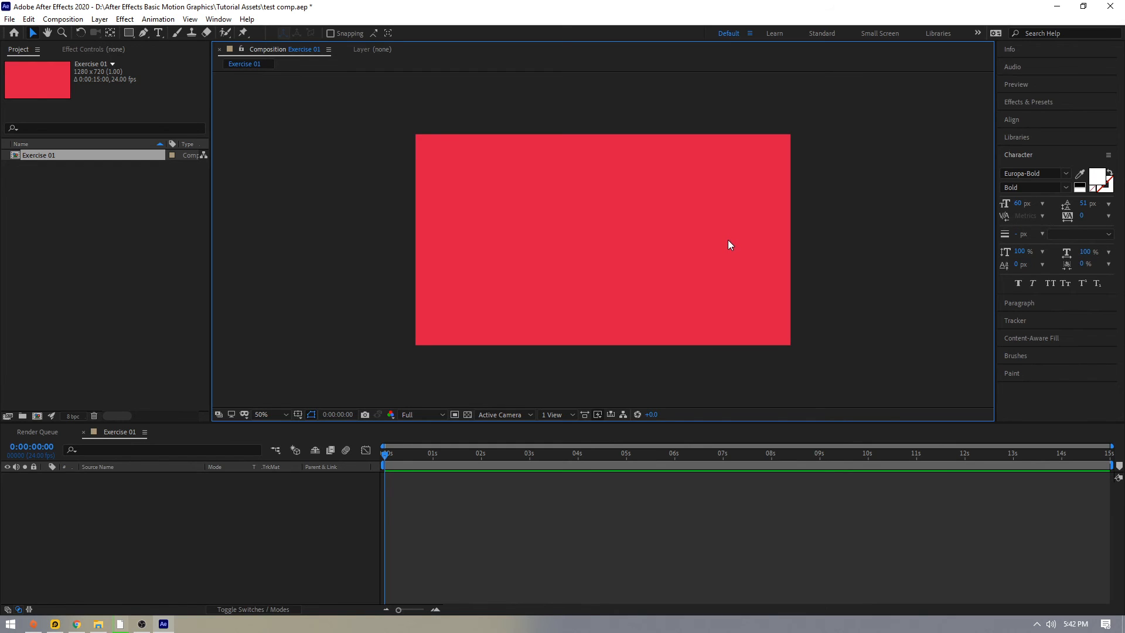
scroll(727, 240, "down", 4)
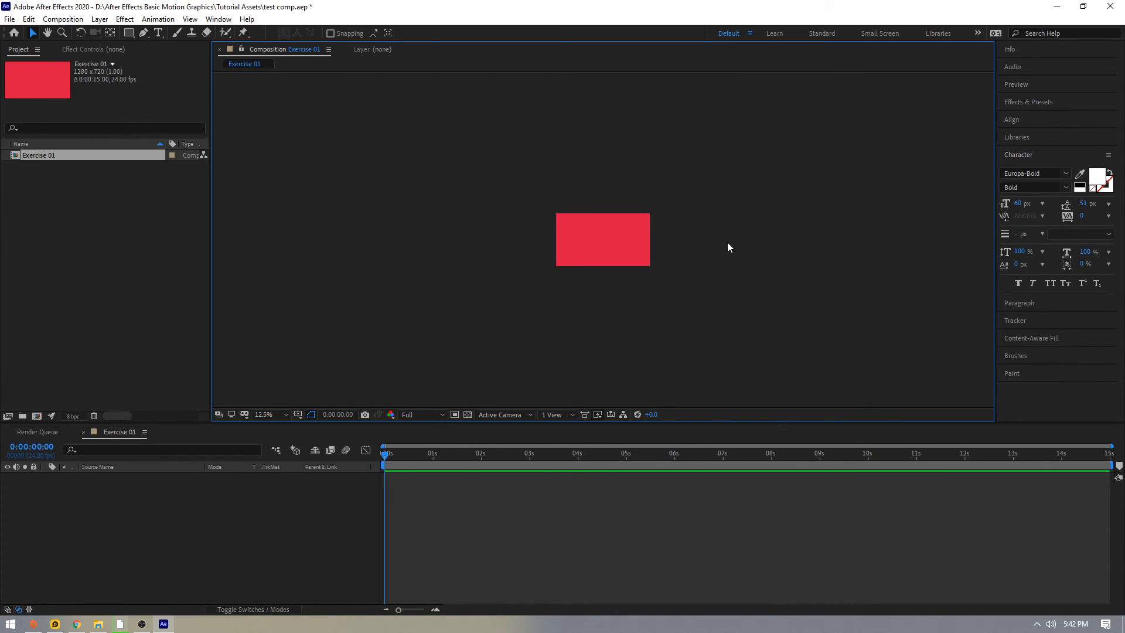
scroll(727, 243, "up", 7)
scroll(727, 247, "down", 3)
scroll(724, 272, "up", 3)
scroll(722, 270, "down", 7)
scroll(721, 271, "up", 4)
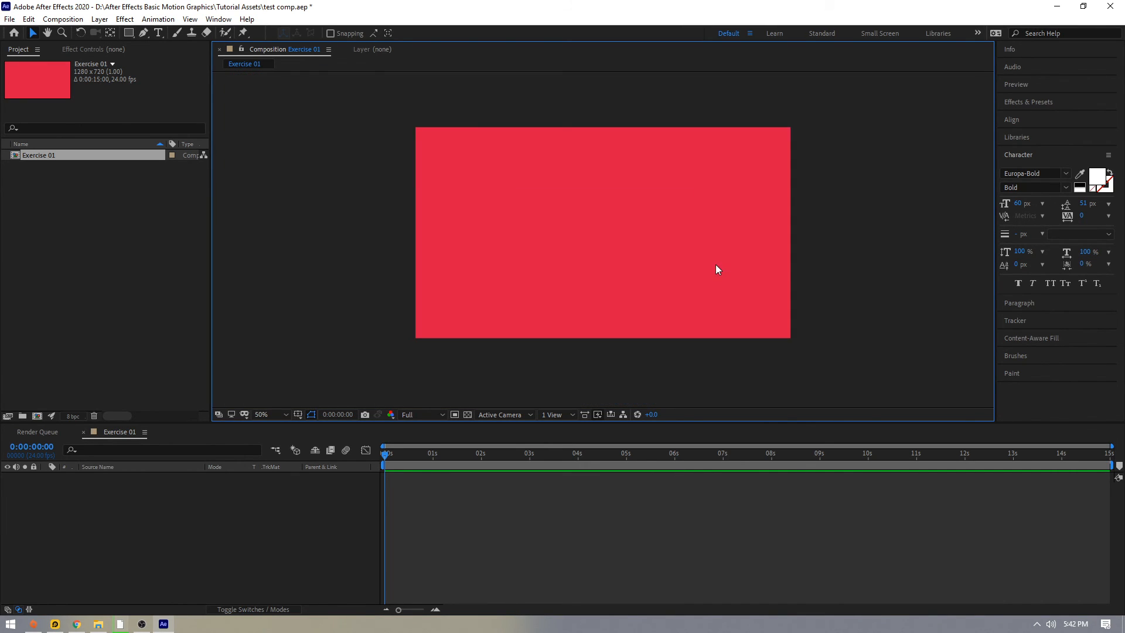
Magnify the Exercise 01 timeline down to individual frames and move the current time to 0:00:00:07.
left_click_drag(385, 464, 352, 454)
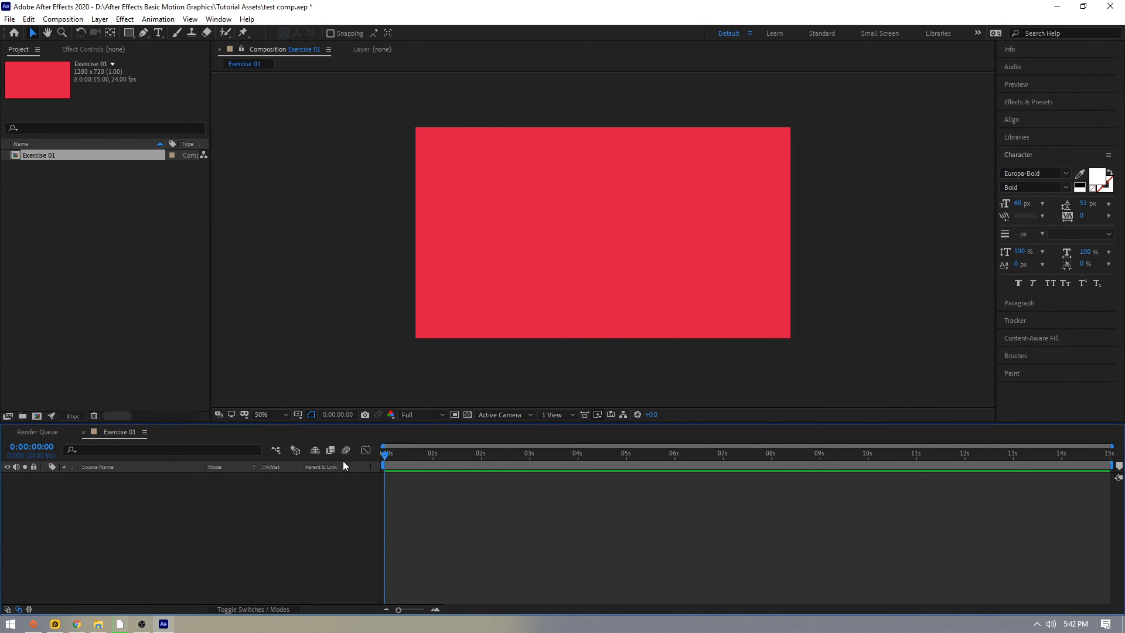
key("equal")
key("equal")
key("equal")
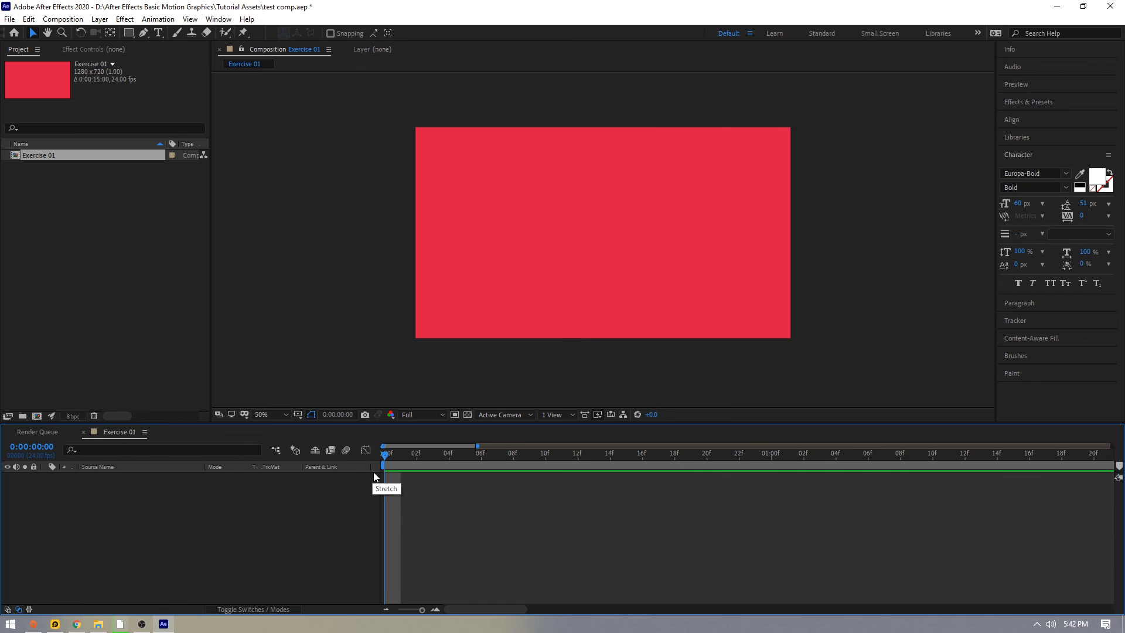
key("equal")
left_click_drag(393, 451, 580, 488)
Zoom the timeline back out to show the composition's full 15 seconds.
key("minus")
key("minus")
key("minus")
key("minus")
key("minus")
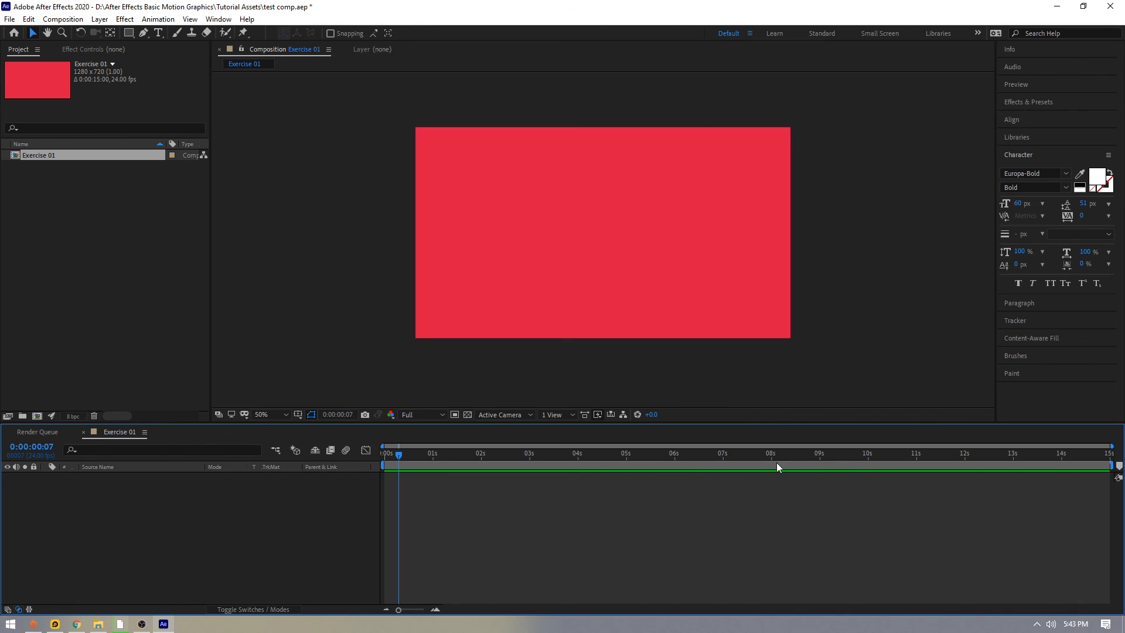